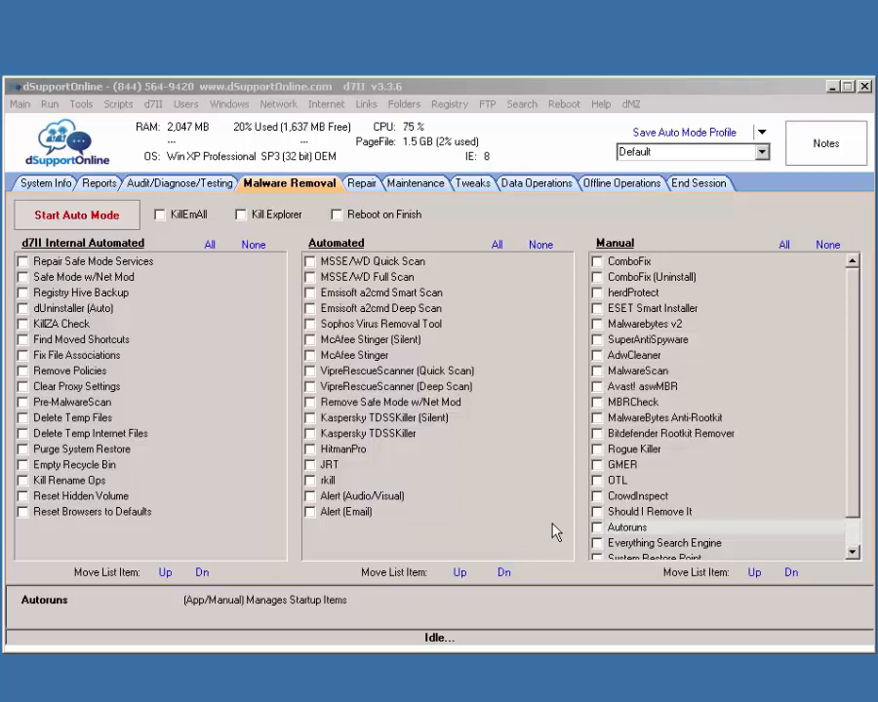
Step: Select Autoruns in the Manual list, check Offline Operations, then open the Autoruns website
left_click(654, 533)
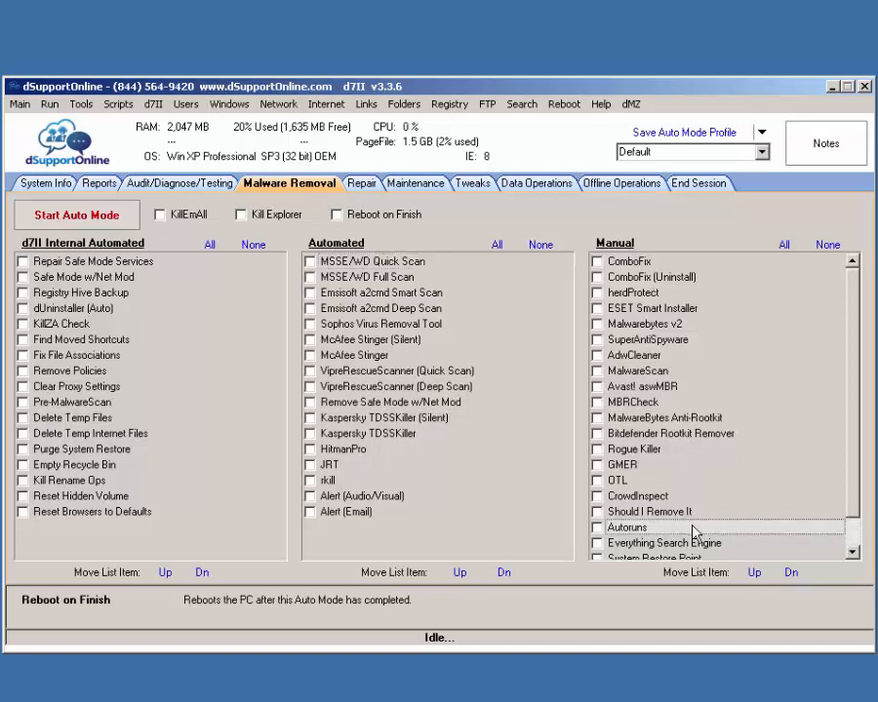
left_click(629, 185)
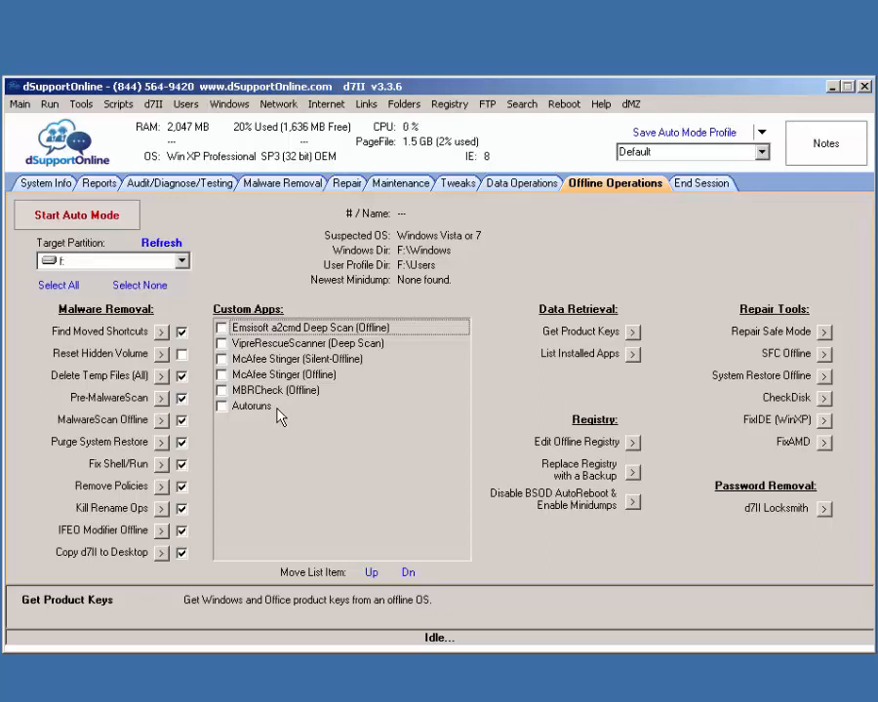
left_click(283, 184)
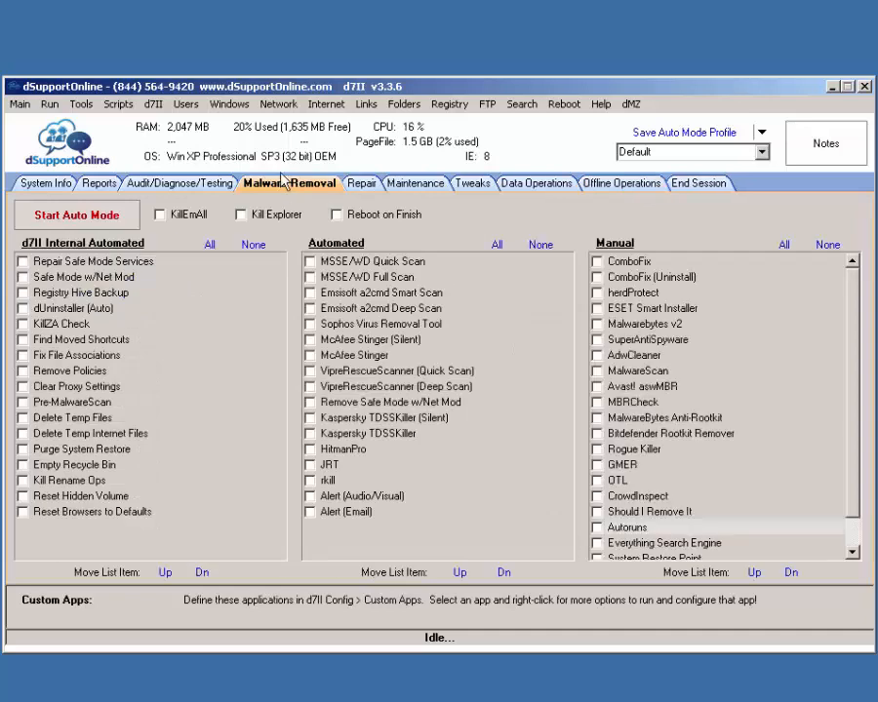
right_click(613, 527)
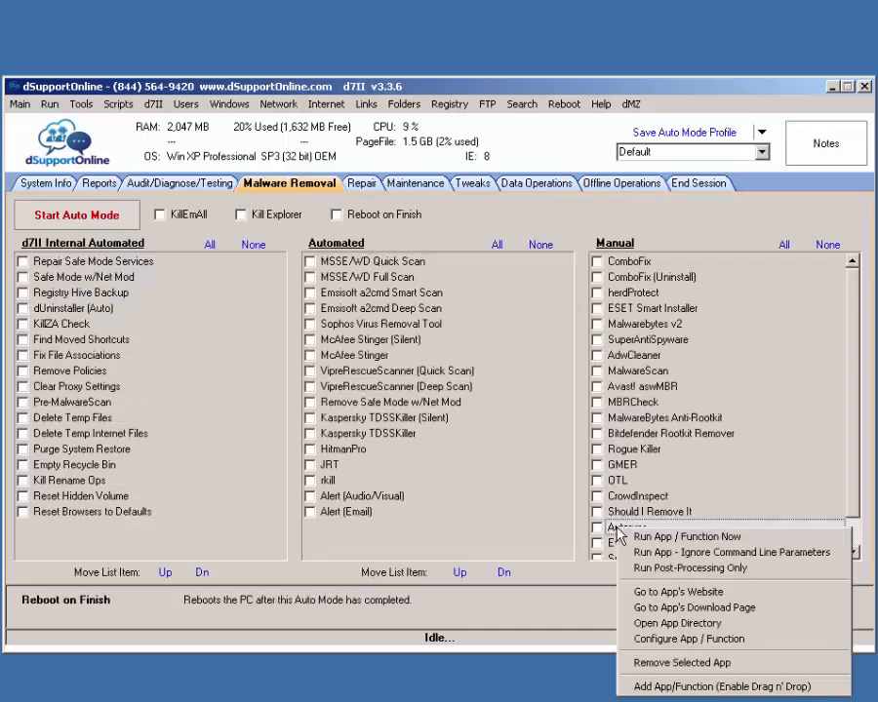
left_click(652, 591)
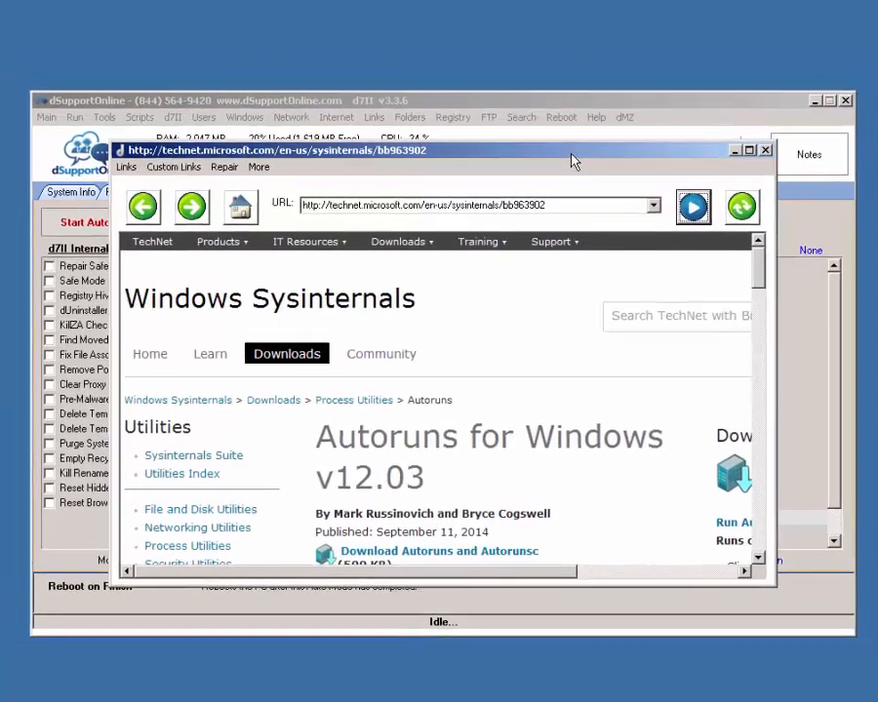
Step: Read the maximized Autoruns web page, then launch Autoruns and dismiss the WMI timeout error
double_click(574, 143)
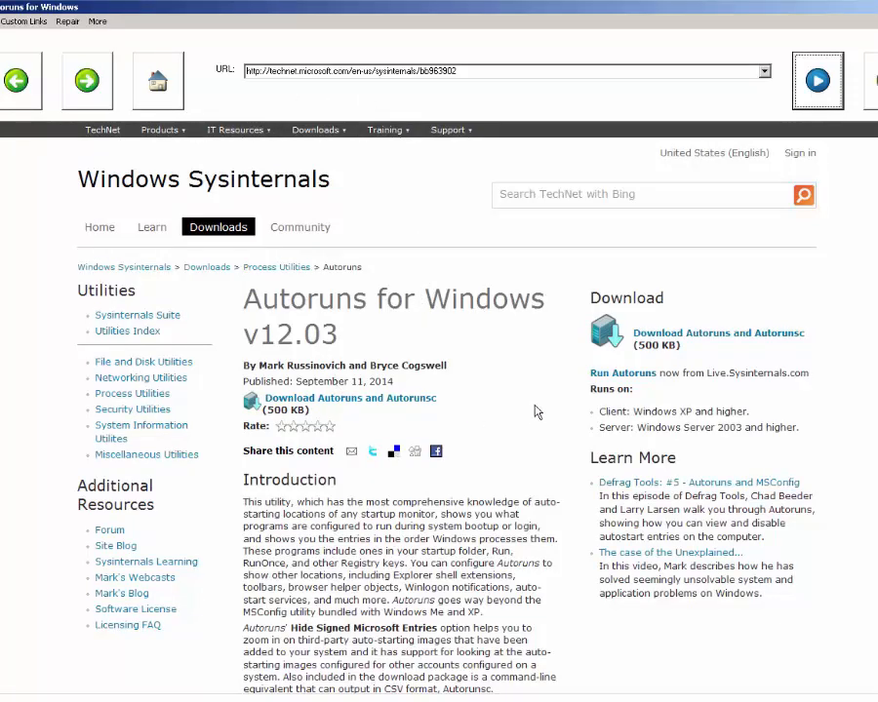
scroll(535, 410, "down", 1)
scroll(535, 410, "down", 15)
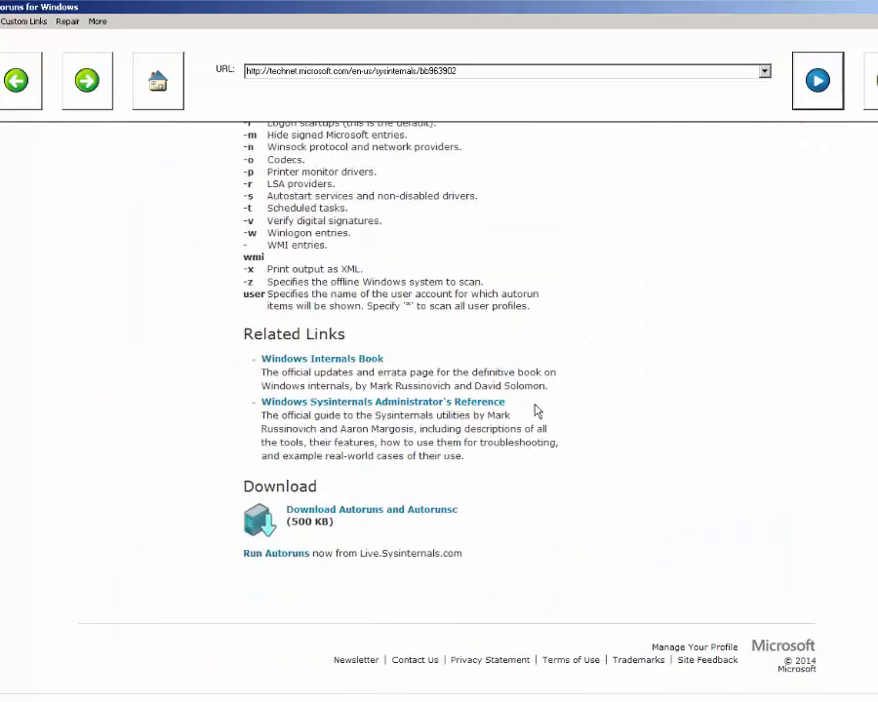
scroll(534, 410, "up", 6)
scroll(534, 410, "up", 10)
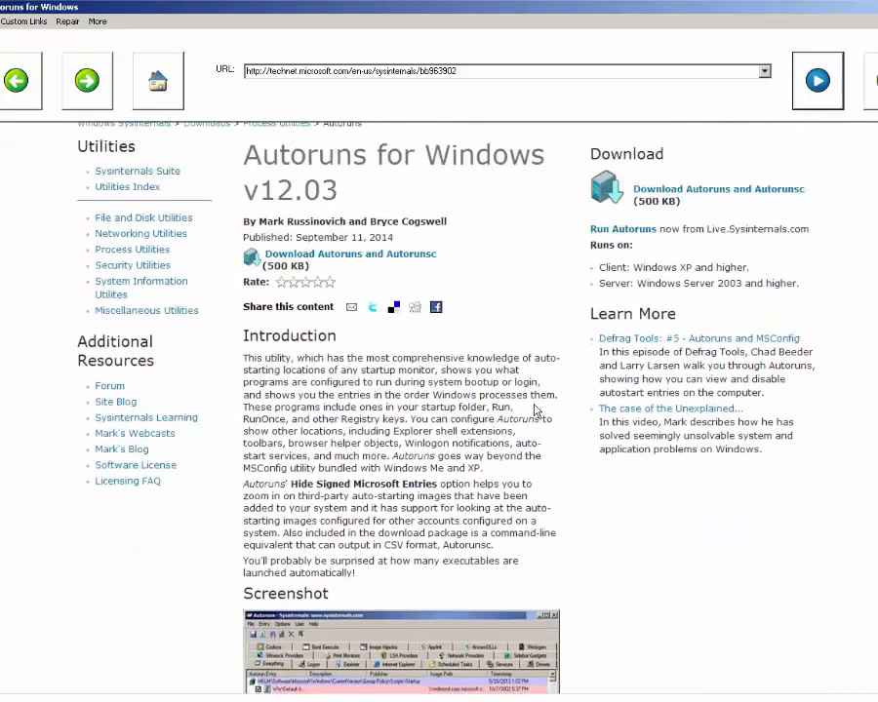
scroll(503, 393, "down", 4)
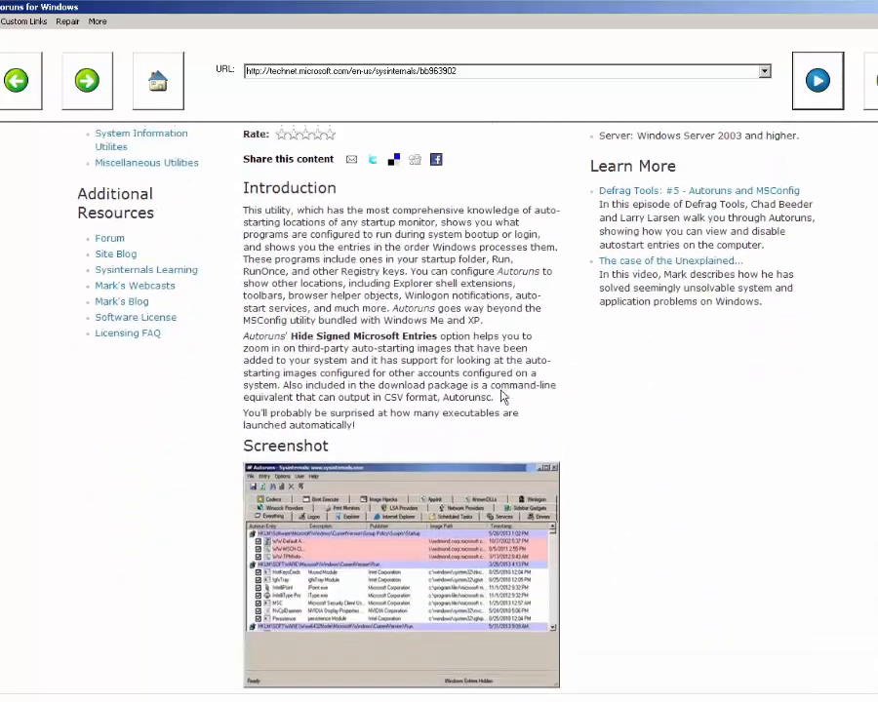
scroll(502, 395, "up", 5)
scroll(503, 397, "down", 10)
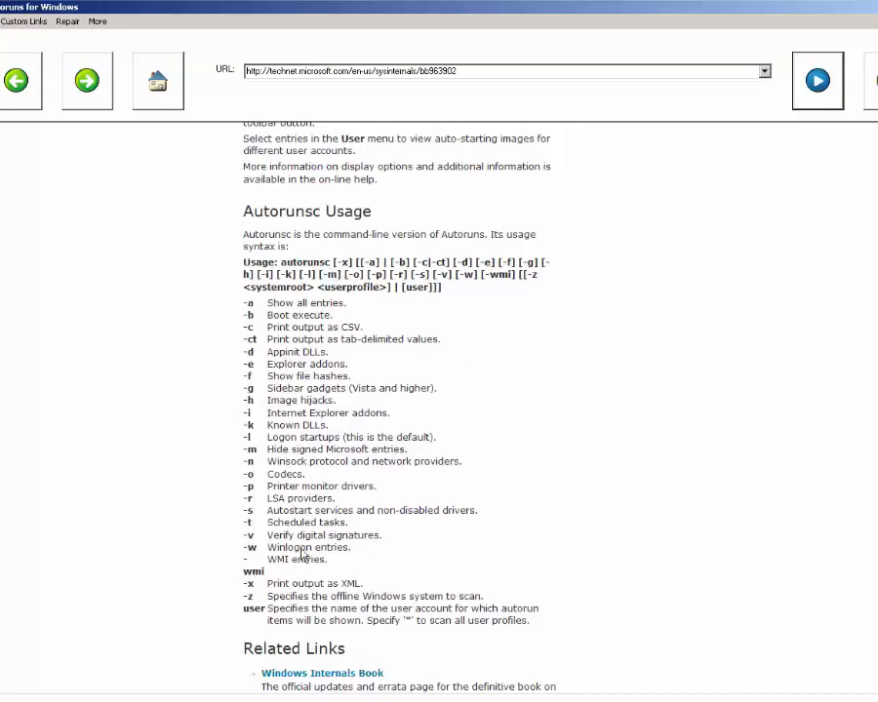
scroll(356, 491, "up", 12)
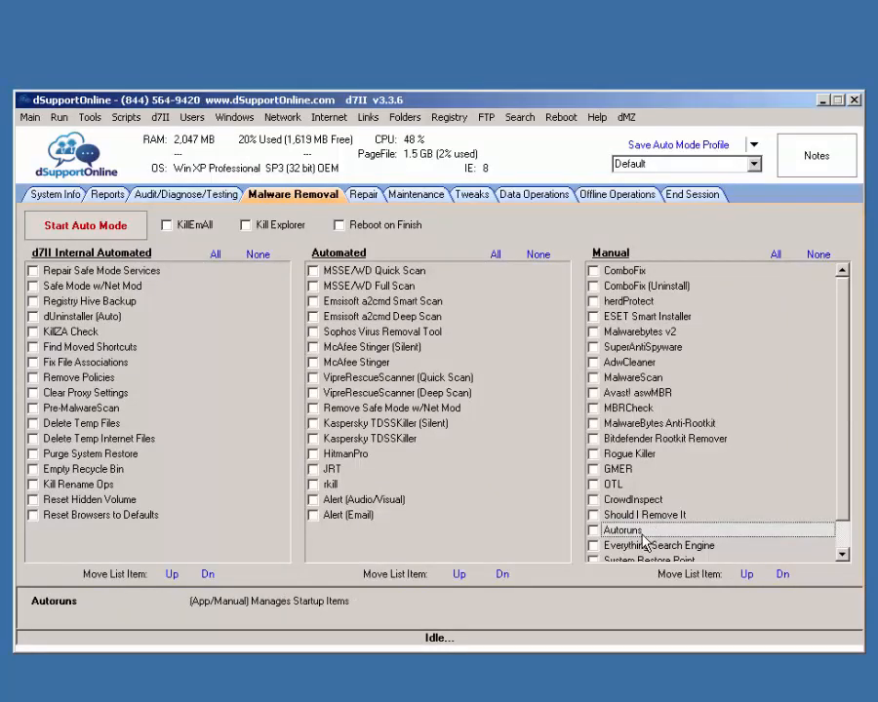
double_click(642, 535)
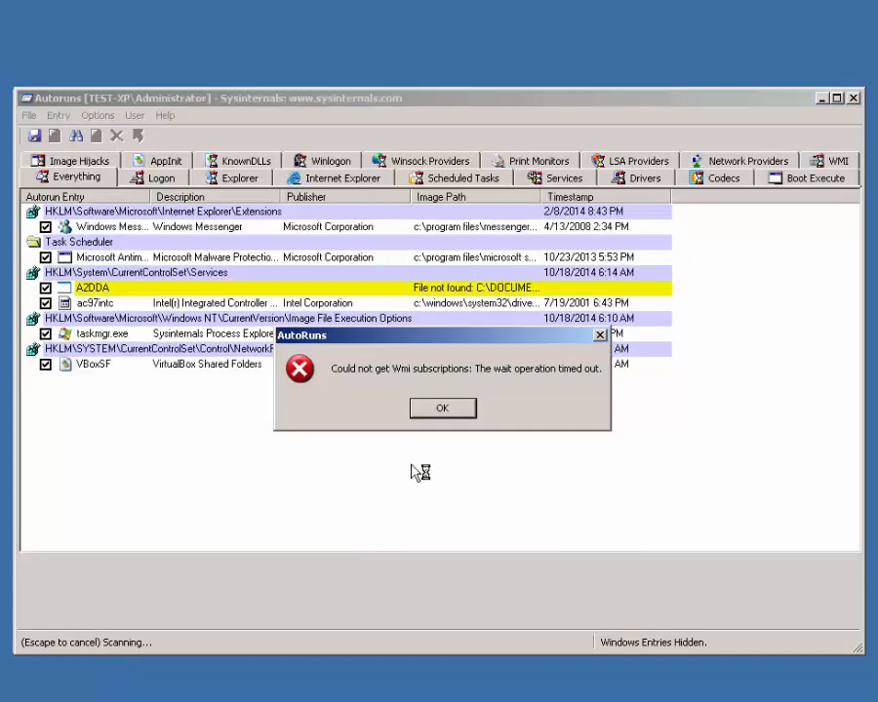
left_click(441, 412)
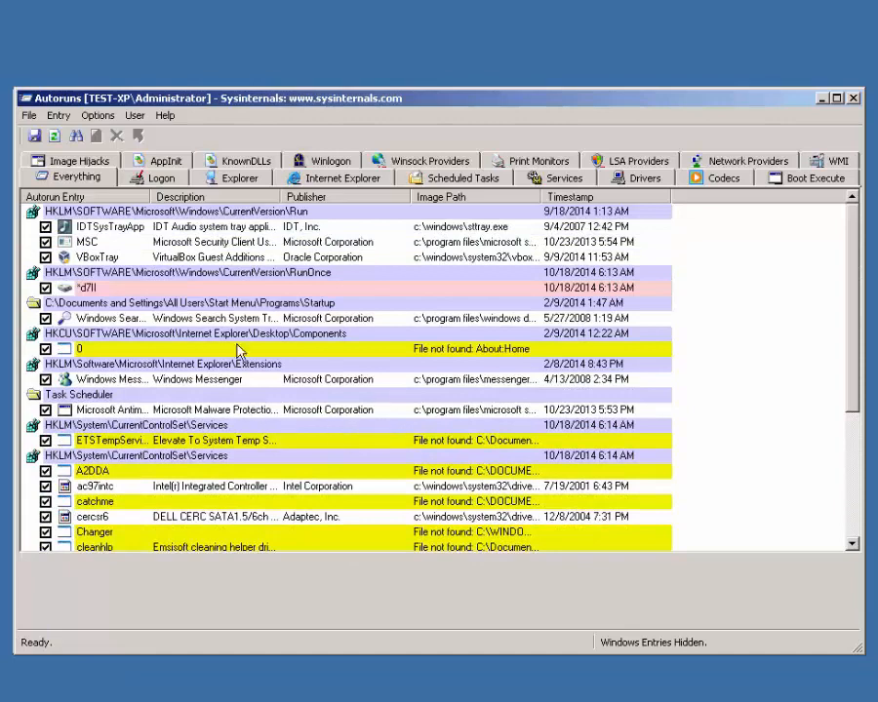
Step: Turn on Hide Microsoft entries and Verify code signatures in Filter Options, then rescan
left_click(112, 120)
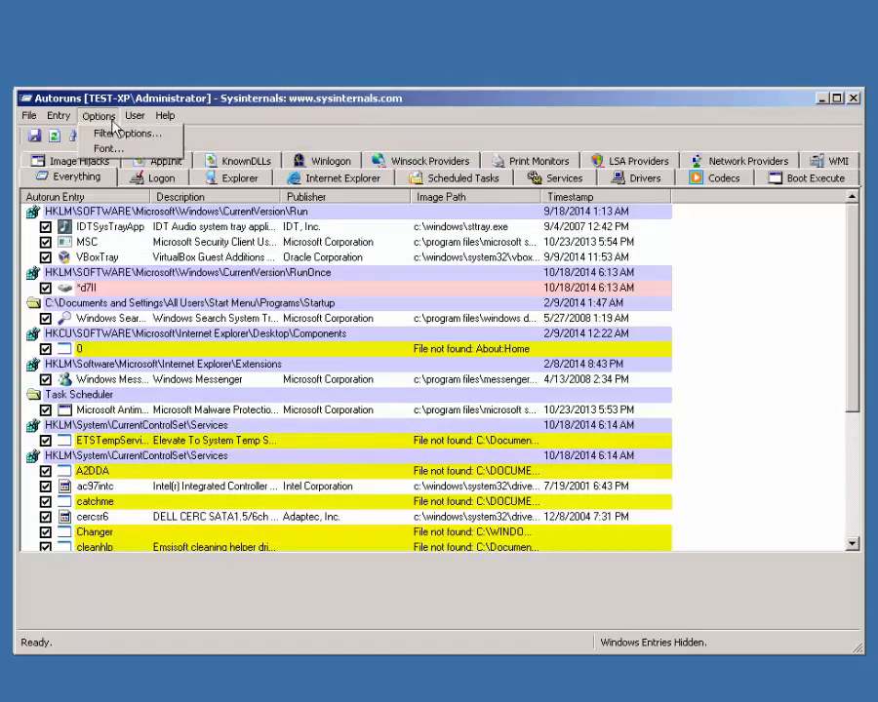
left_click(115, 133)
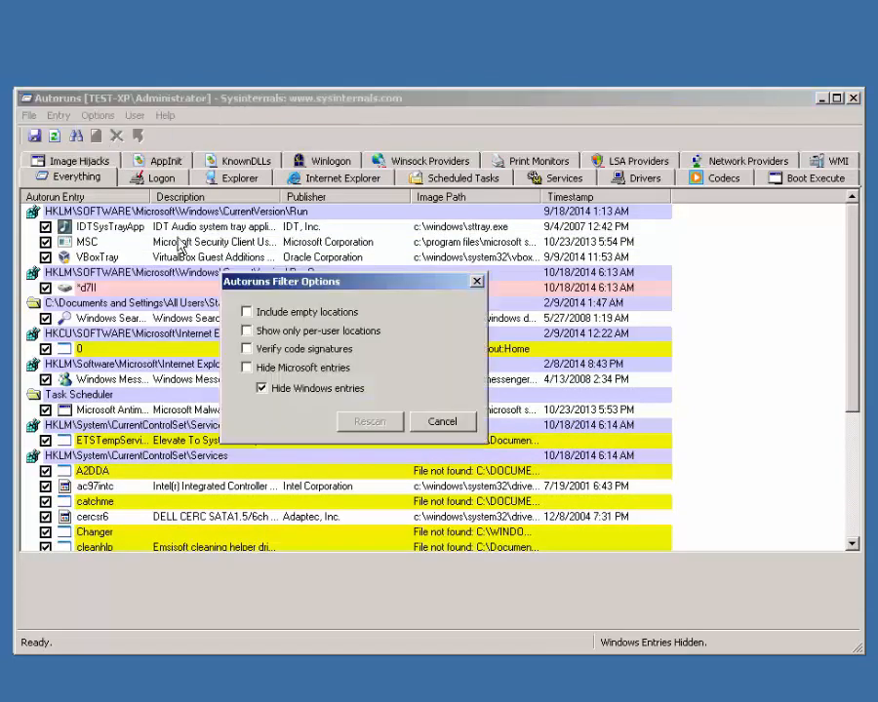
left_click(248, 367)
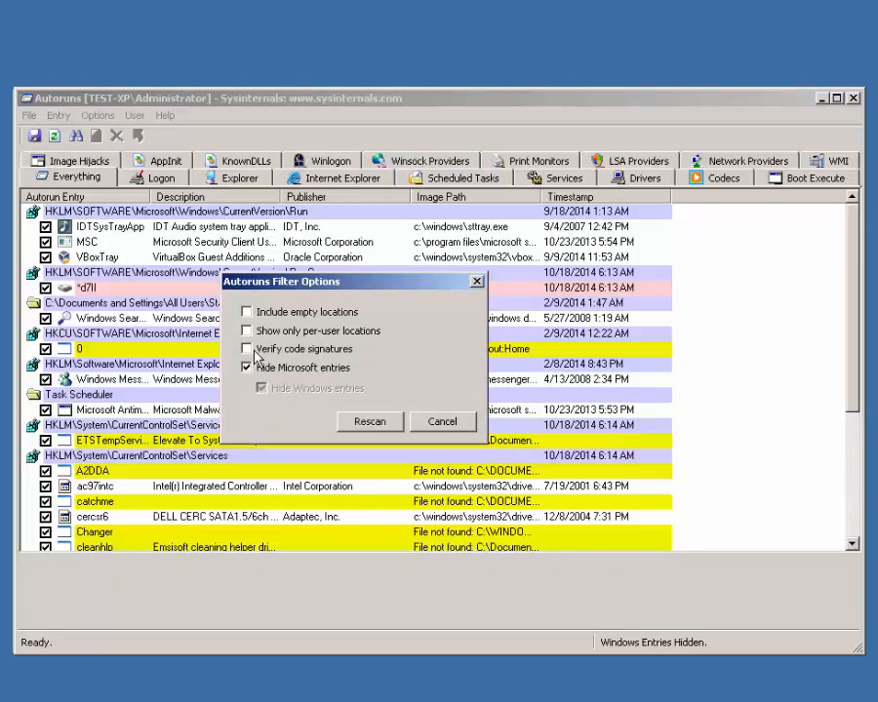
left_click(247, 350)
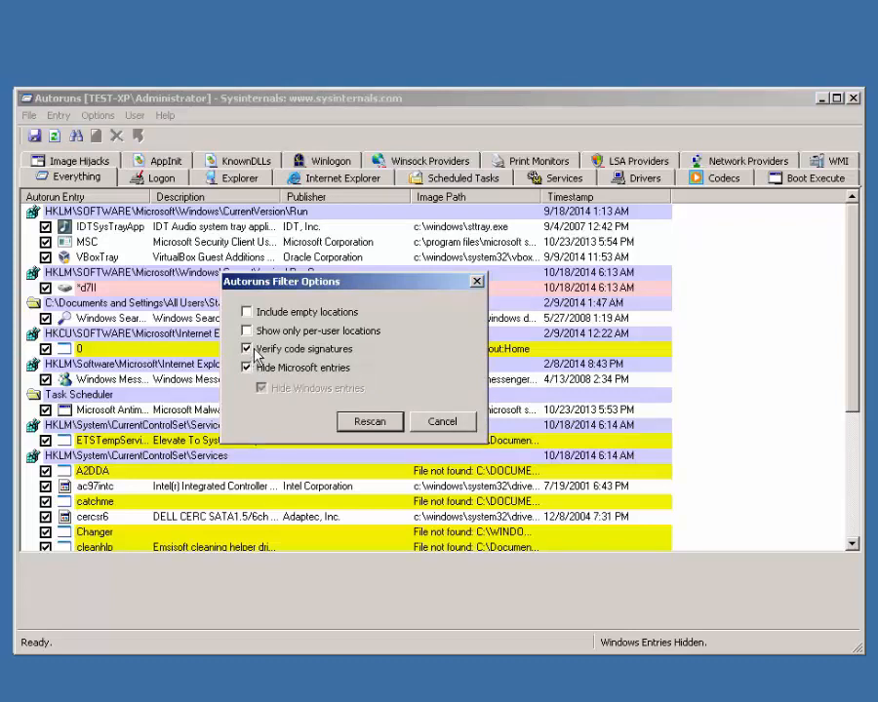
left_click(364, 421)
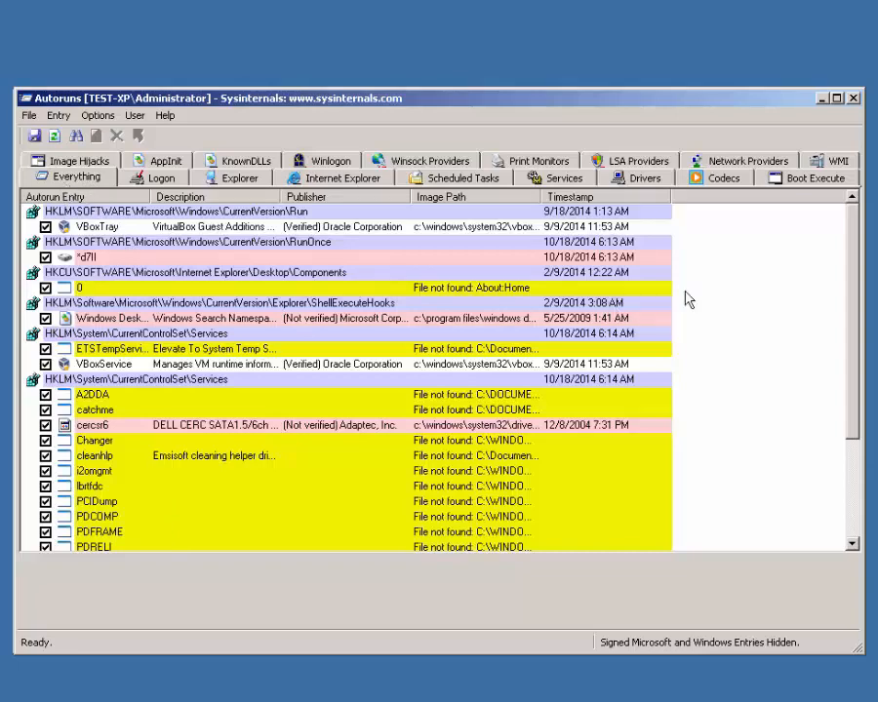
Step: Review the filtered entry list and uncheck the VBoxTray Run entry
scroll(686, 299, "down", 3)
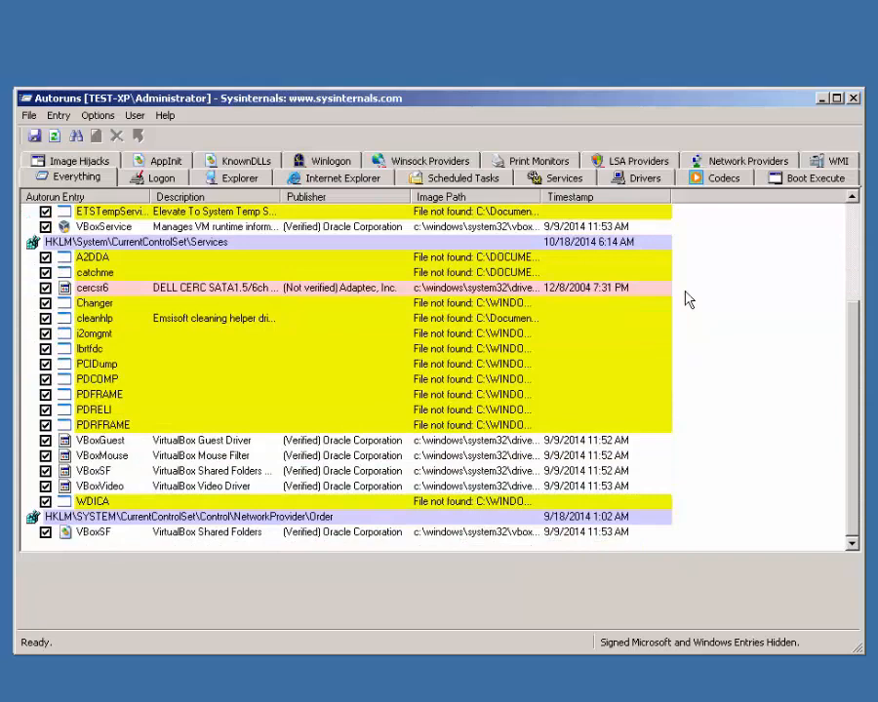
scroll(687, 298, "up", 3)
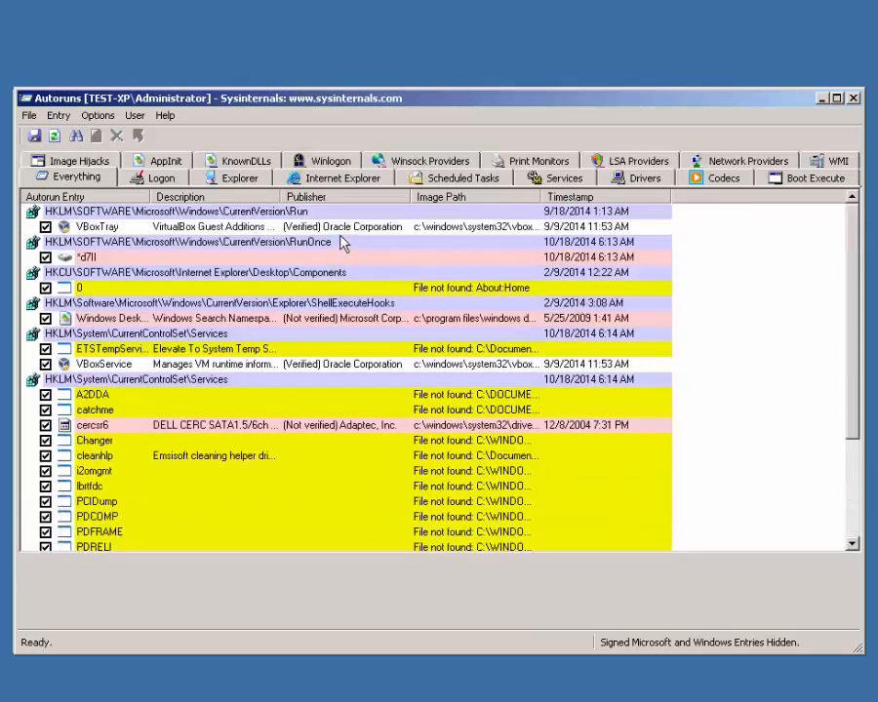
scroll(342, 336, "down", 3)
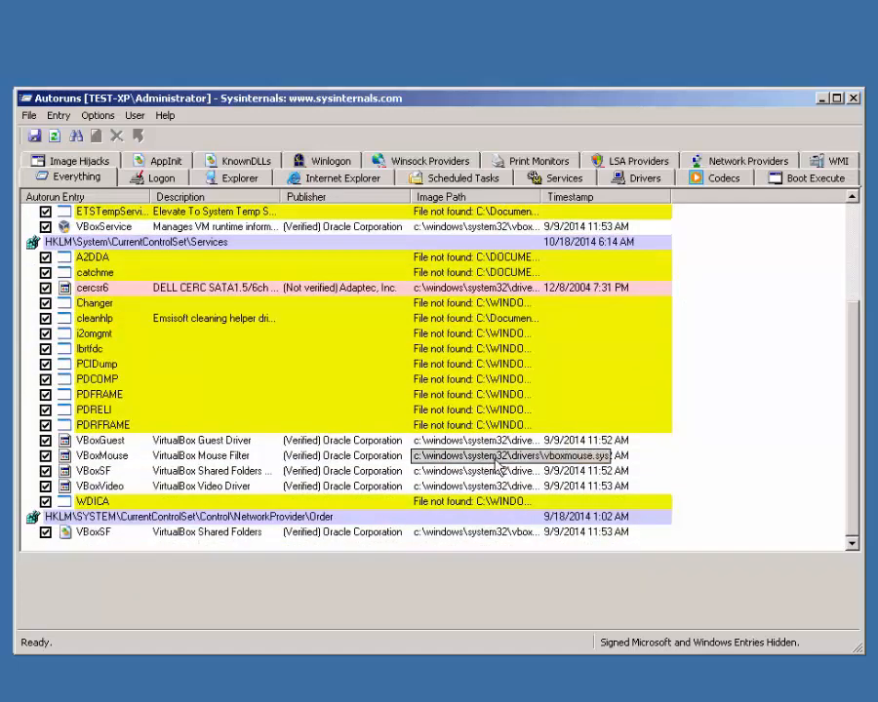
scroll(709, 377, "up", 3)
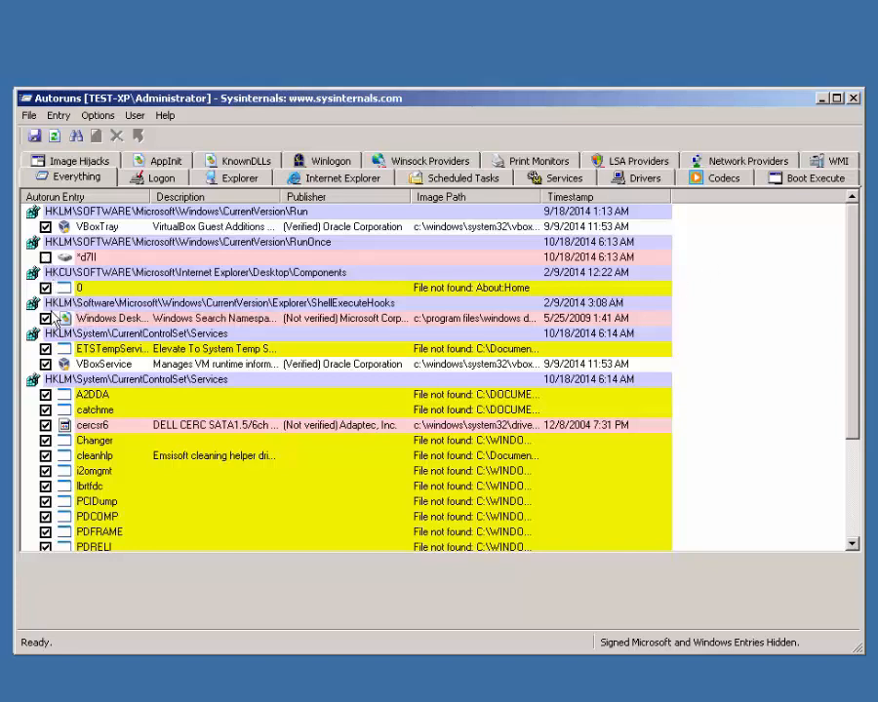
left_click(45, 228)
Step: Re-enable VBoxTray and view the Logon, Explorer and Internet Explorer entries
left_click(46, 228)
left_click(145, 180)
left_click(249, 180)
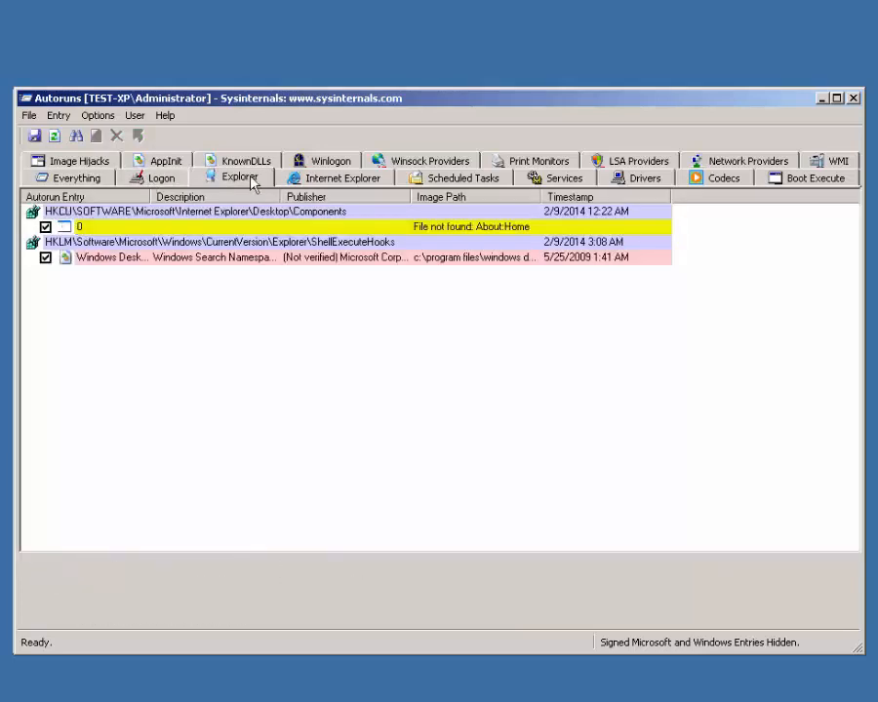
left_click(301, 177)
Step: Step through Scheduled Tasks, Services, Drivers, Codecs and Boot Execute, ending on Everything
left_click(429, 182)
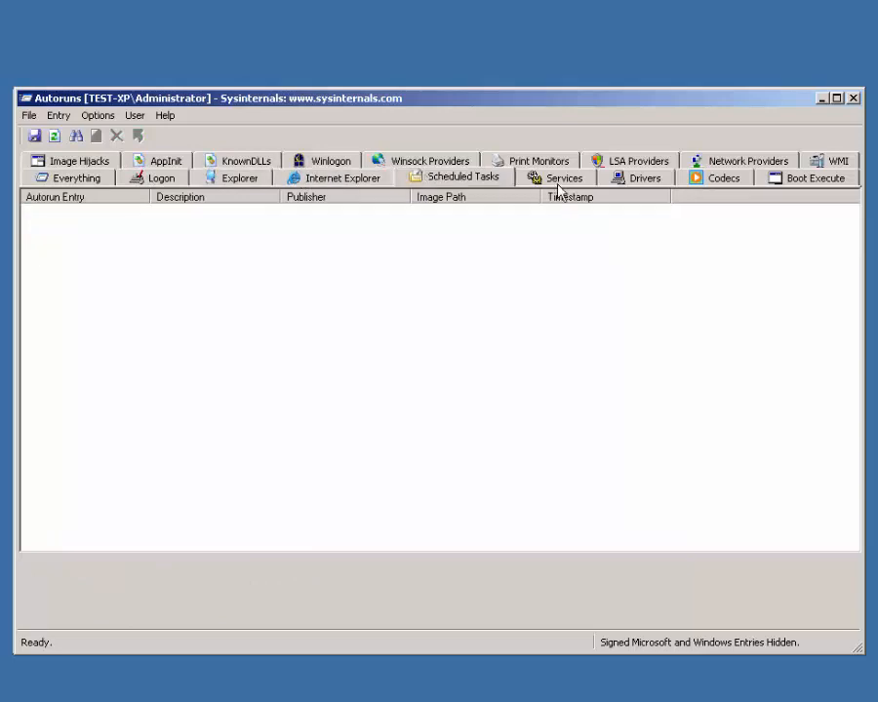
left_click(569, 183)
left_click(632, 184)
left_click(720, 181)
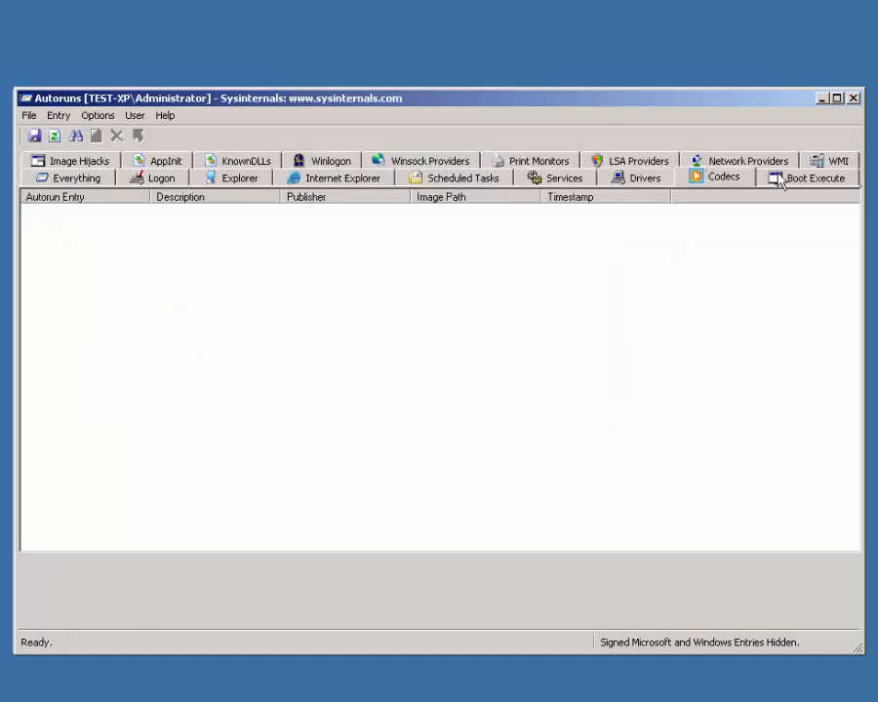
left_click(792, 184)
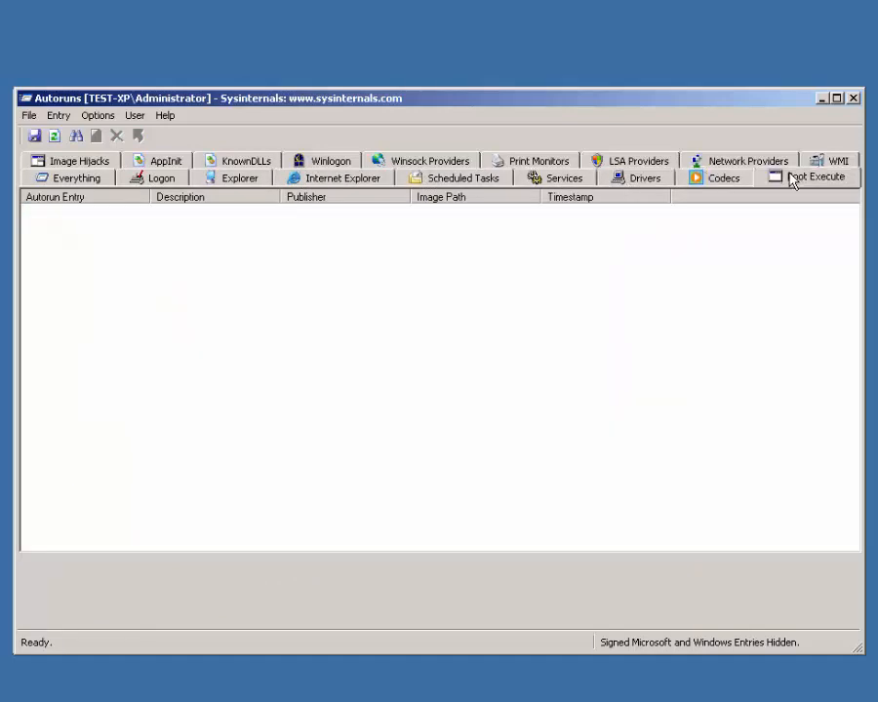
left_click(98, 181)
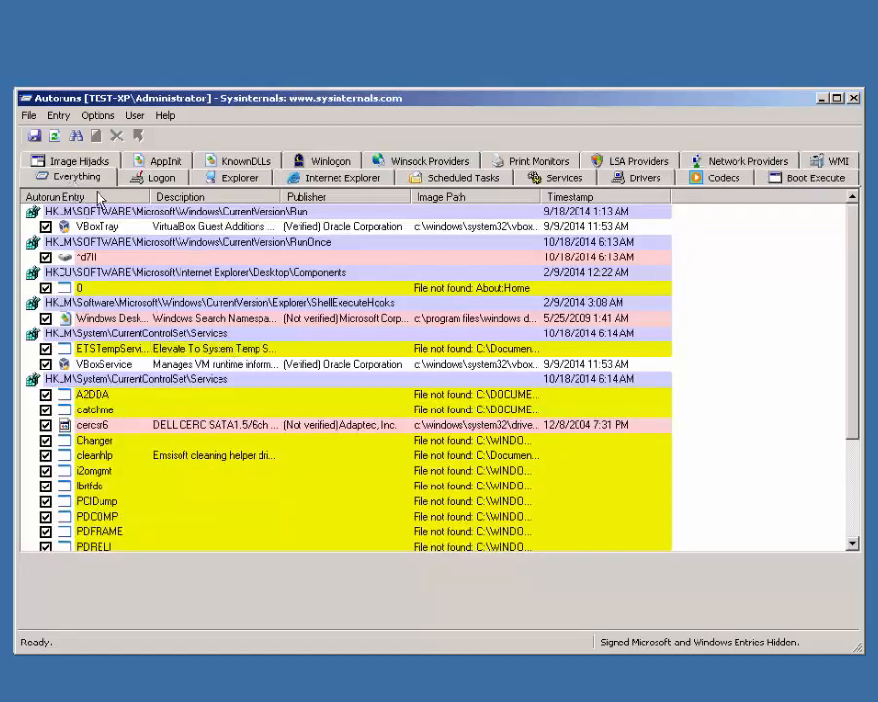
scroll(135, 227, "down", 3)
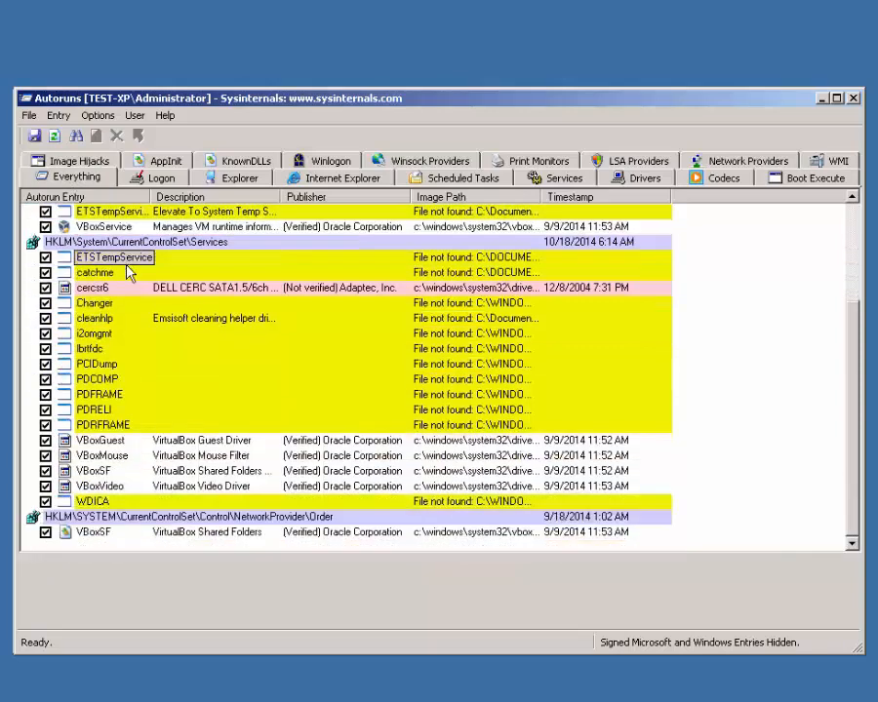
scroll(134, 497, "up", 3)
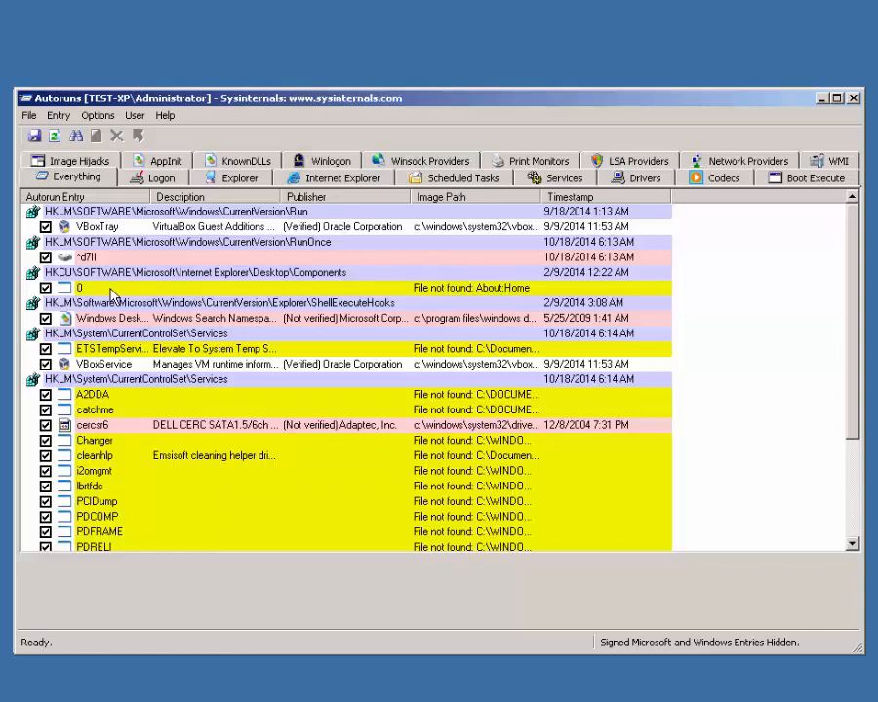
scroll(125, 468, "down", 2)
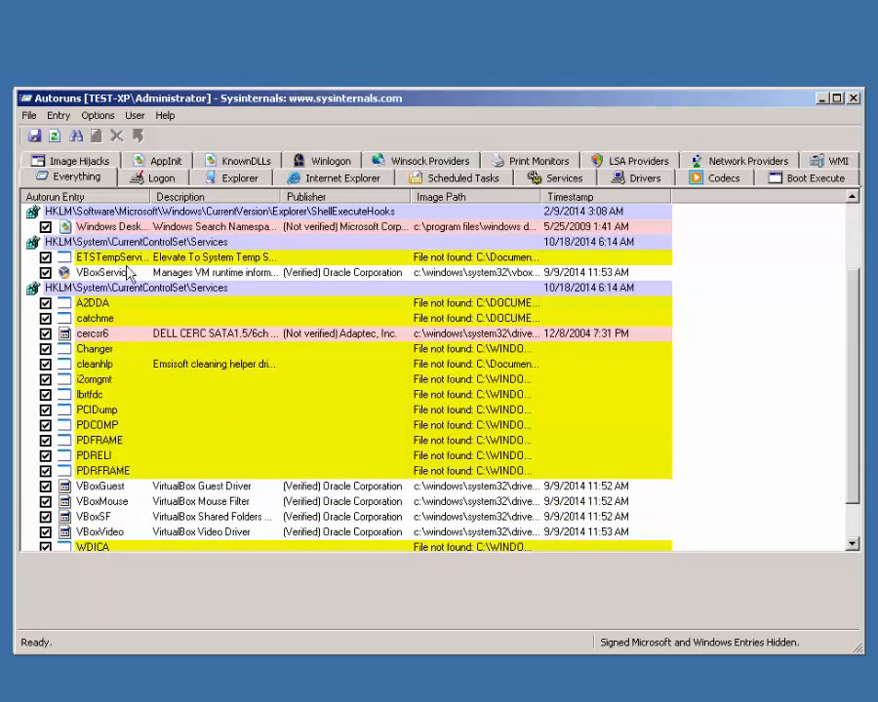
scroll(130, 271, "up", 2)
scroll(137, 448, "down", 3)
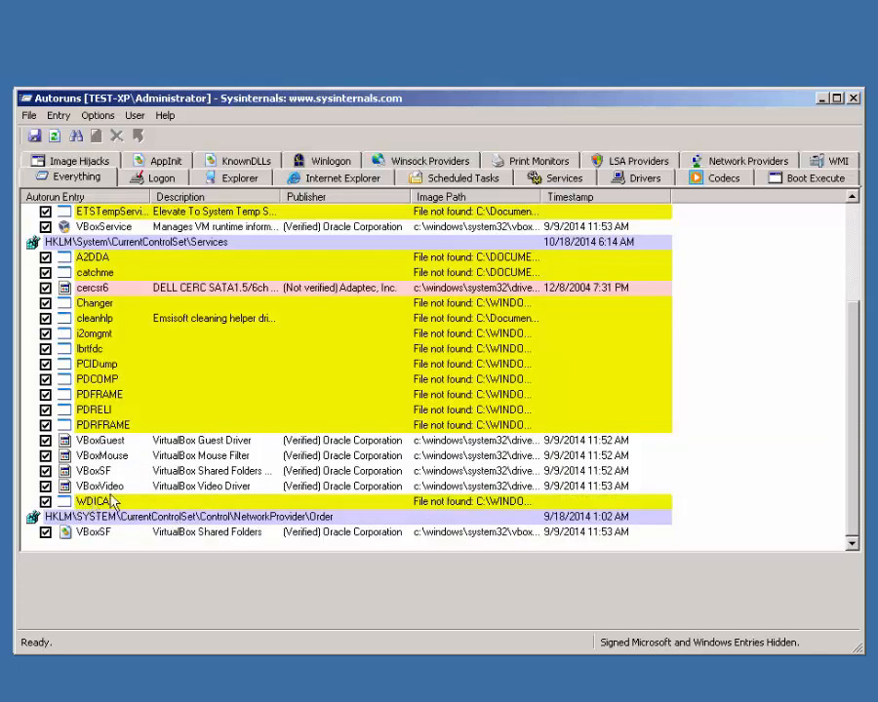
scroll(156, 420, "up", 3)
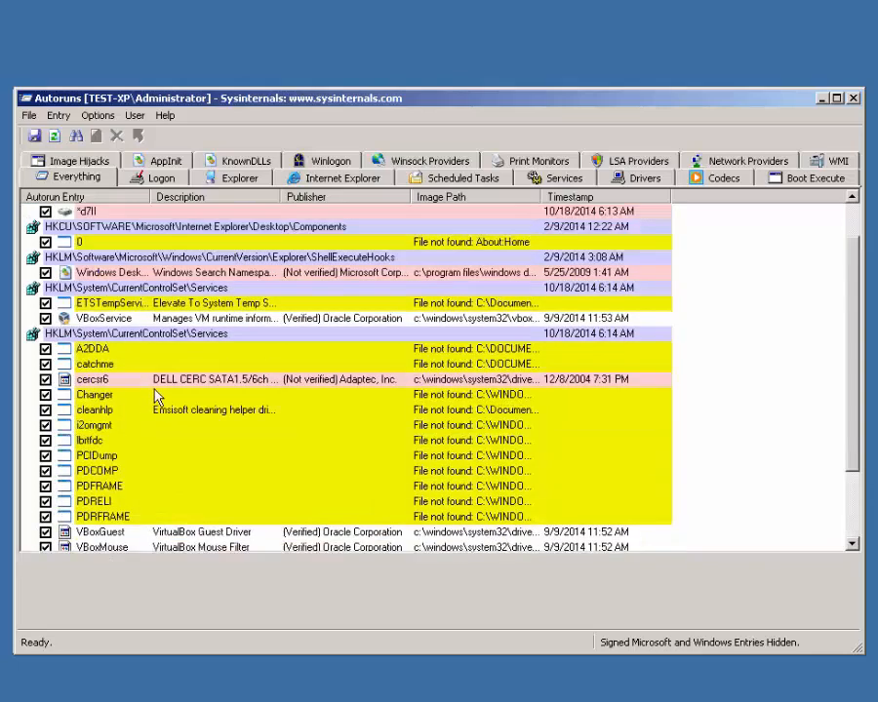
left_click(45, 288)
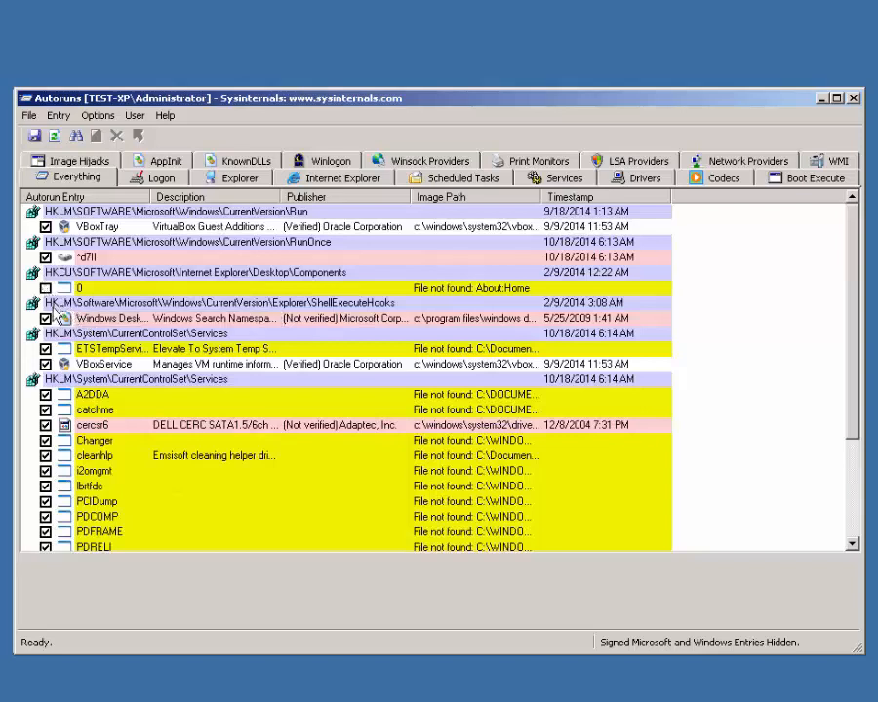
left_click(45, 394)
left_click(45, 410)
left_click(45, 410)
left_click(37, 380)
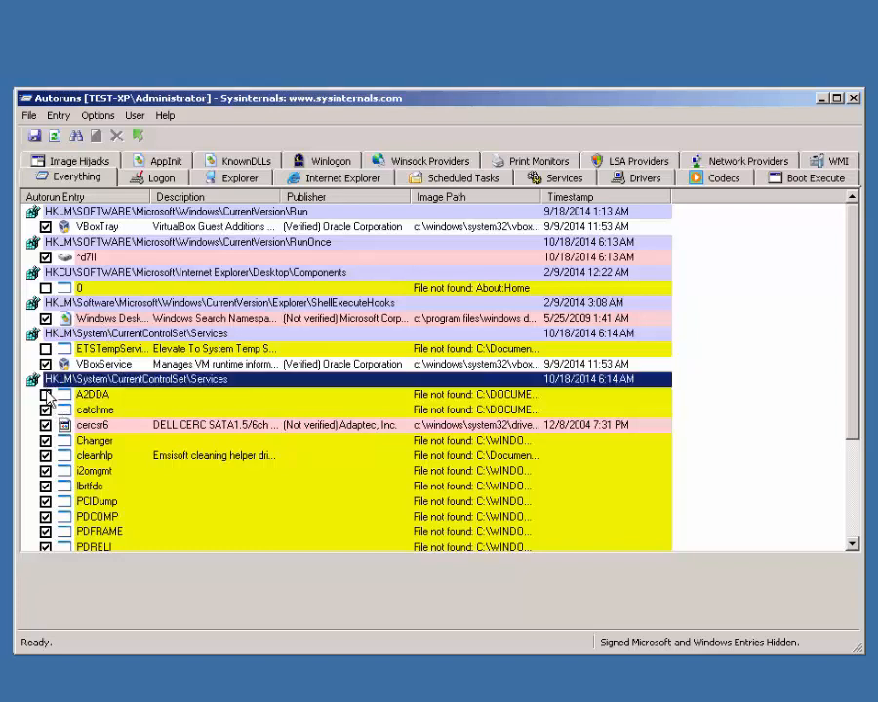
left_click(45, 394)
scroll(790, 339, "down", 3)
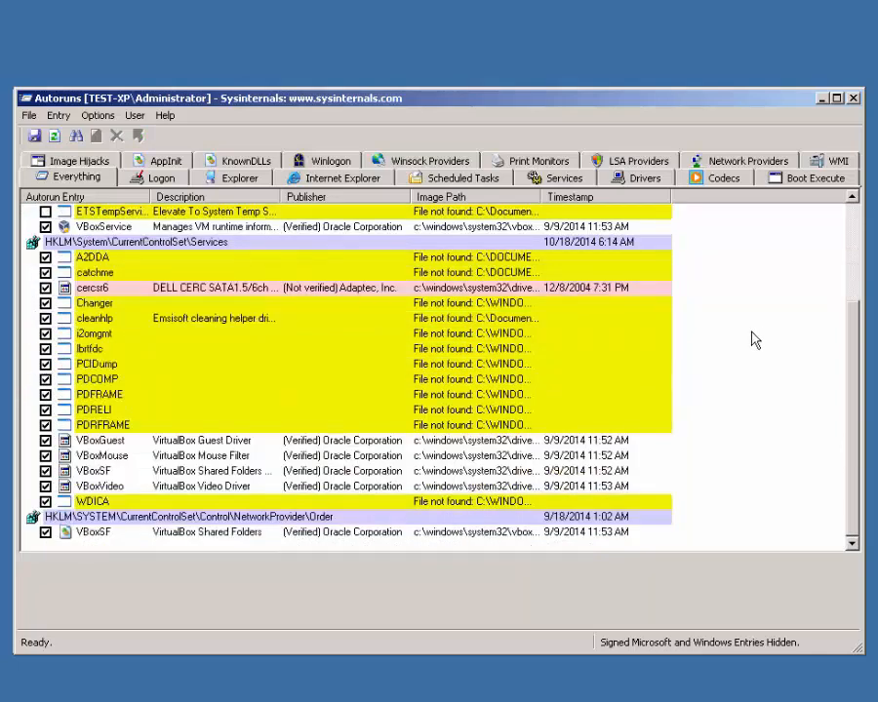
scroll(739, 332, "up", 3)
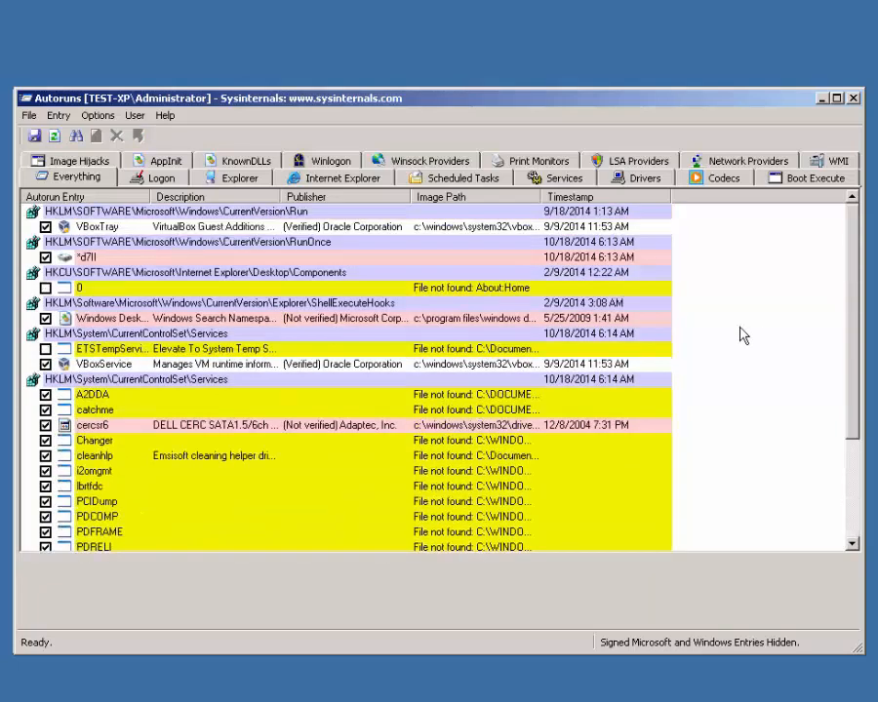
left_click(46, 349)
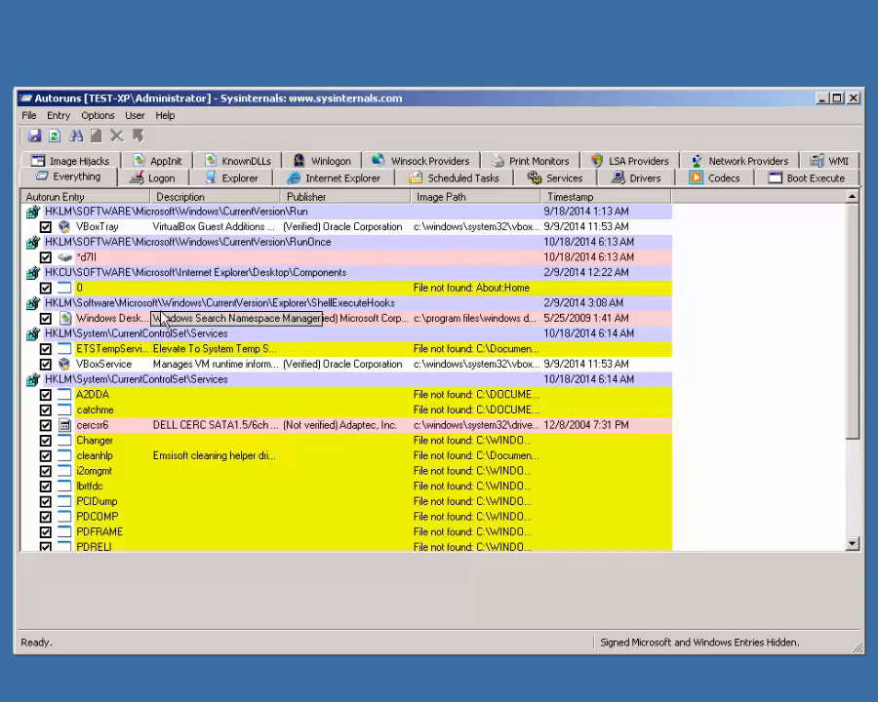
left_click(325, 365)
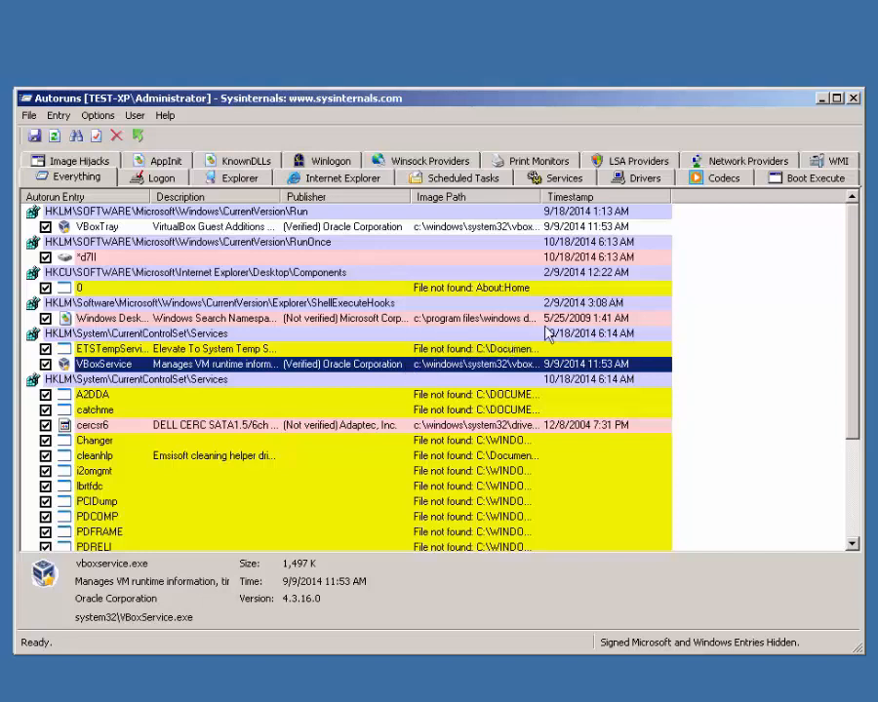
left_click(715, 311)
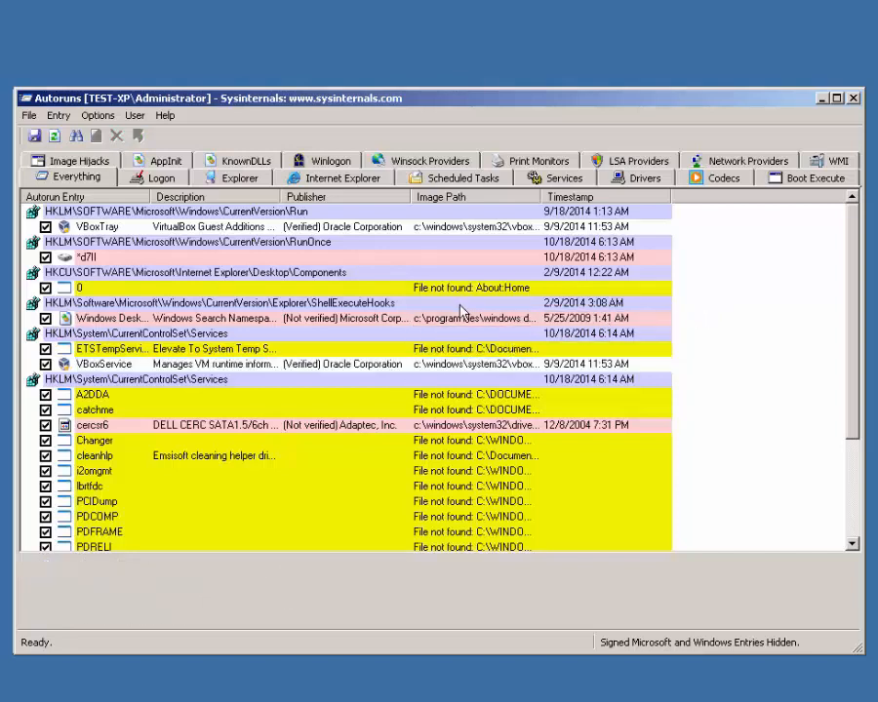
Step: Analyze the offline system with System Root F:\Windows and User Profile F:\Users\Default
left_click(31, 116)
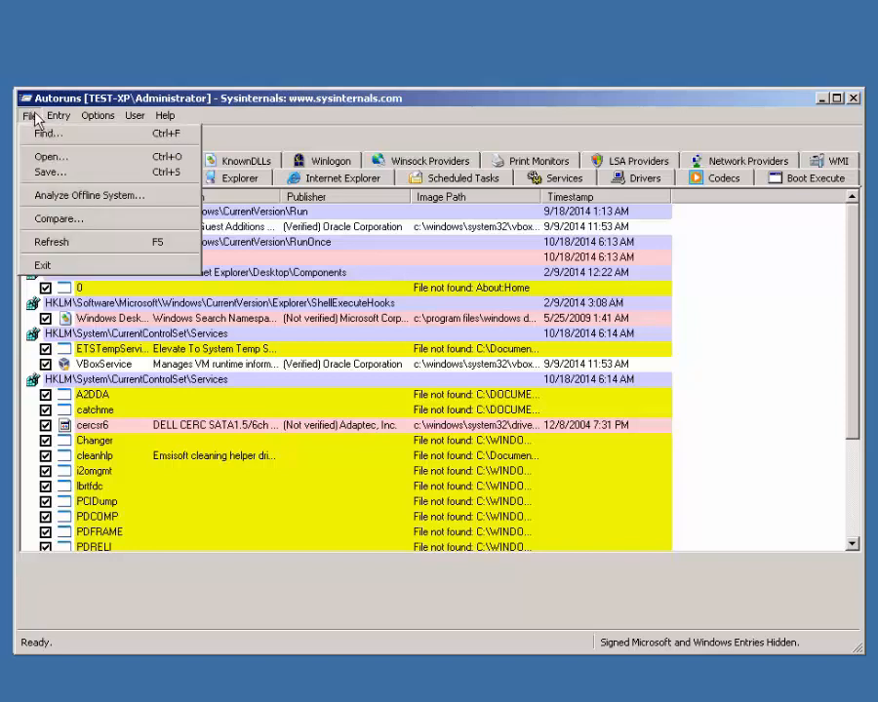
left_click(83, 197)
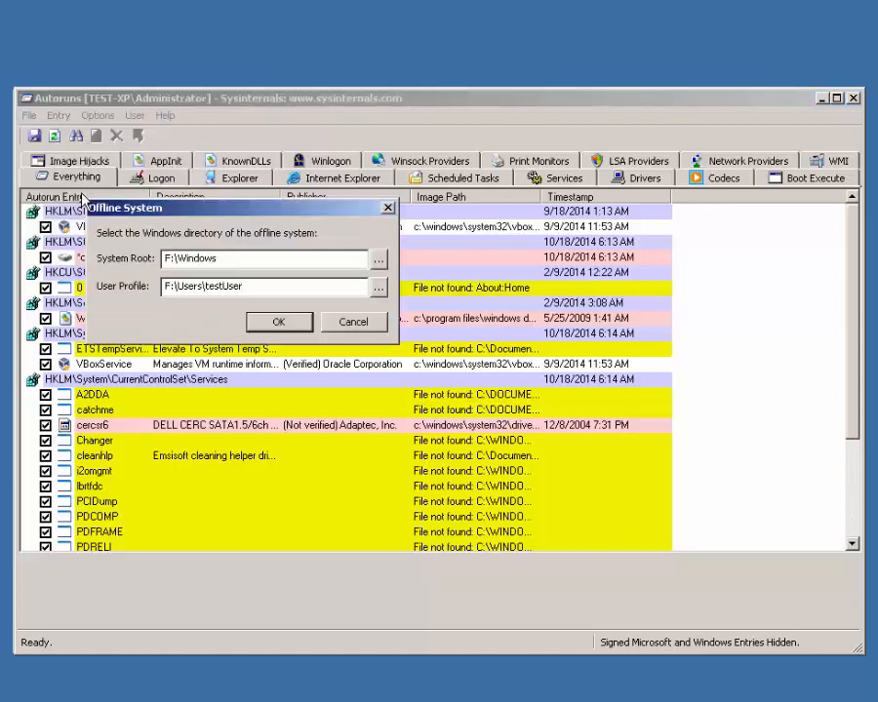
left_click(378, 260)
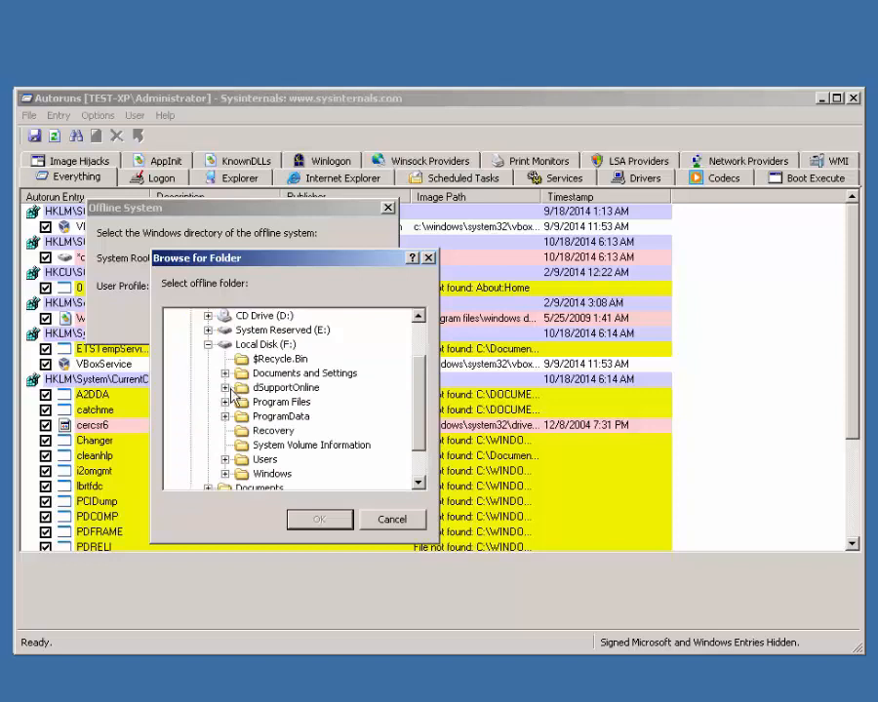
left_click(266, 476)
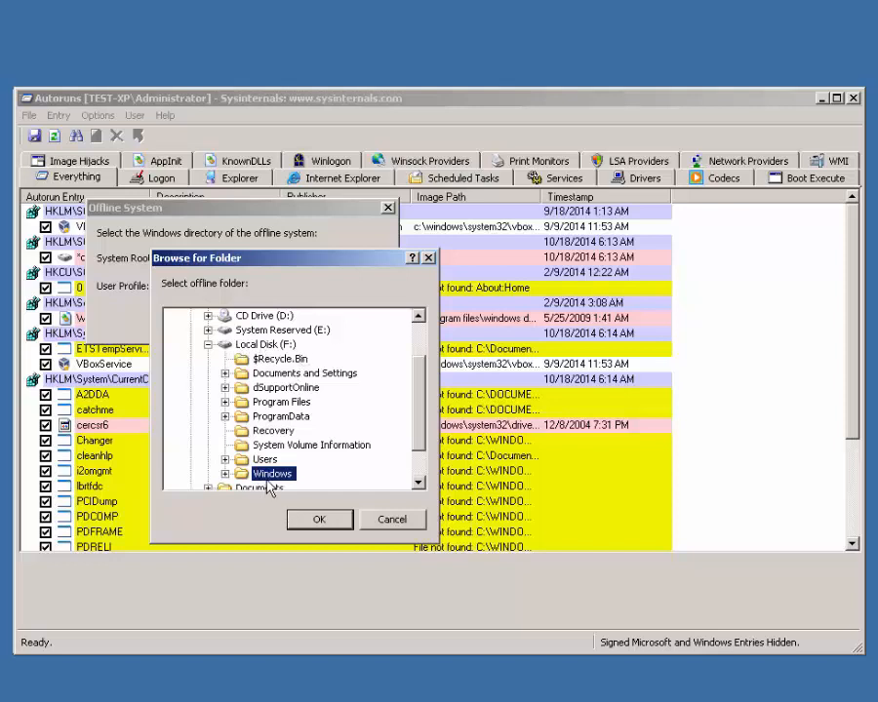
left_click(320, 520)
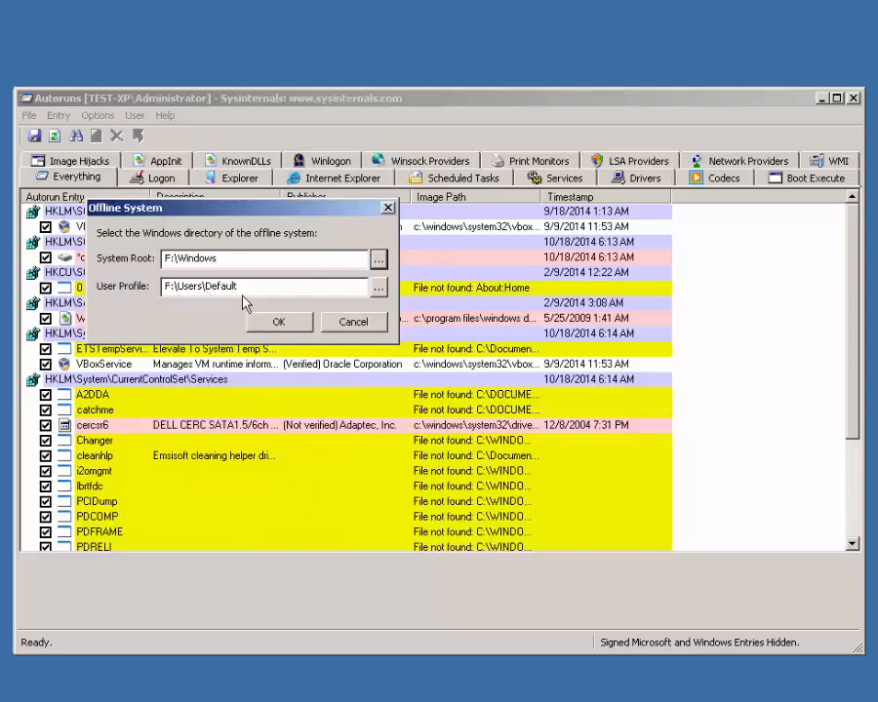
double_click(193, 289)
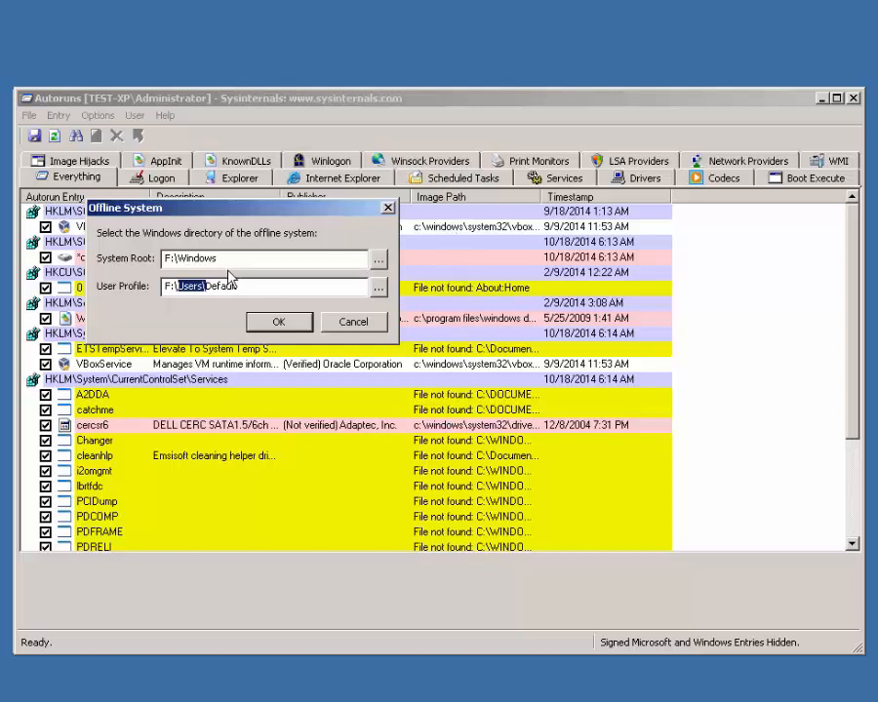
left_click(276, 323)
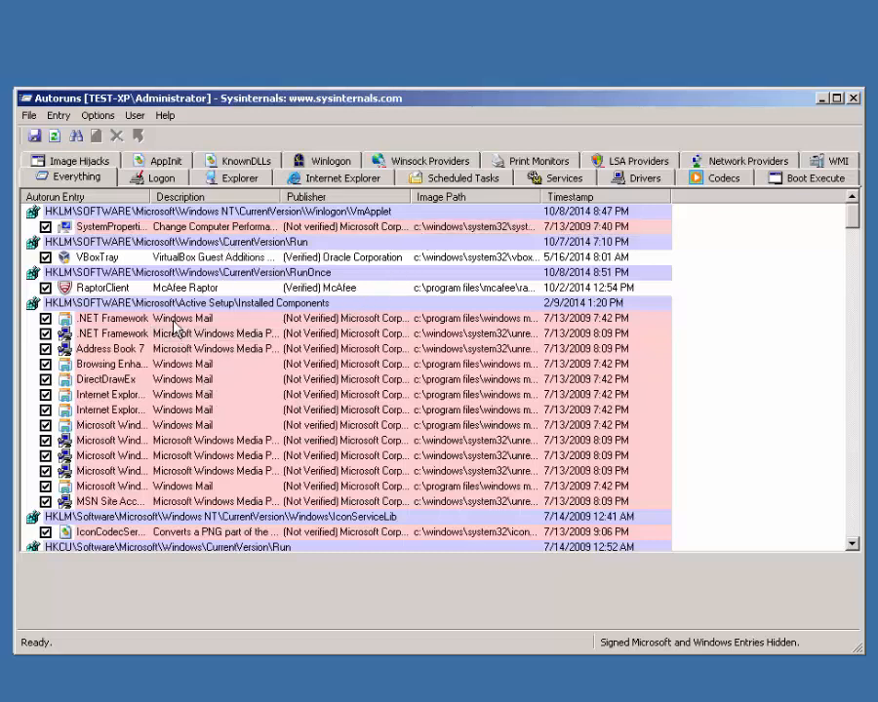
scroll(185, 330, "down", 13)
scroll(178, 334, "down", 20)
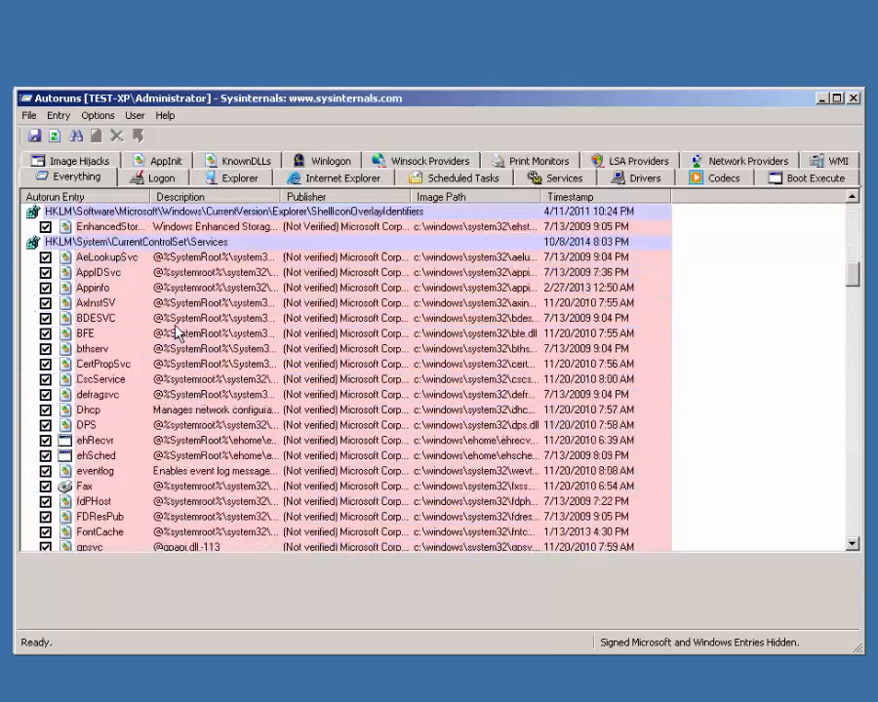
scroll(178, 334, "down", 20)
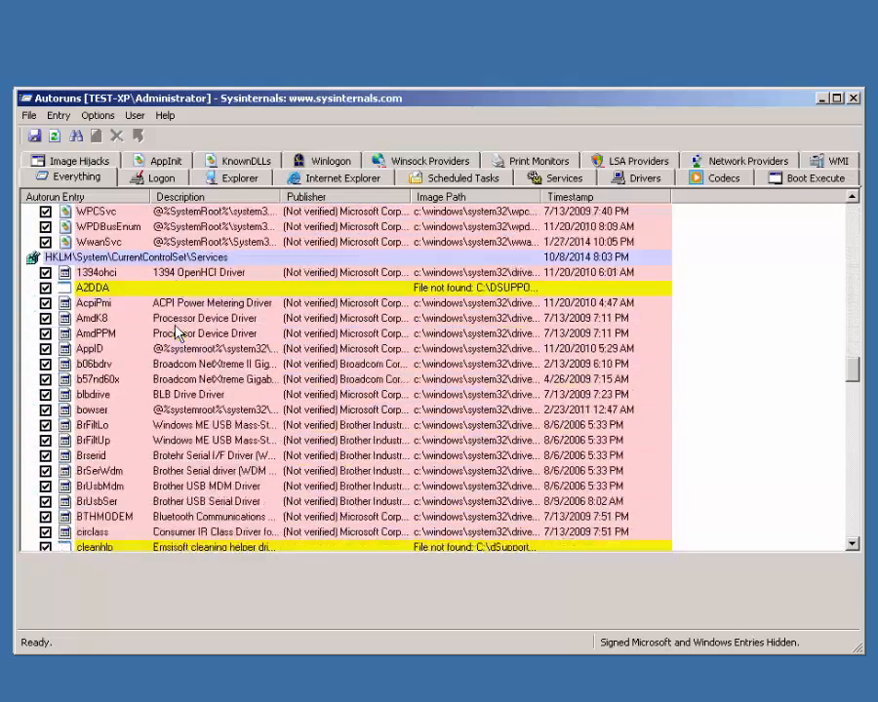
scroll(179, 334, "down", 20)
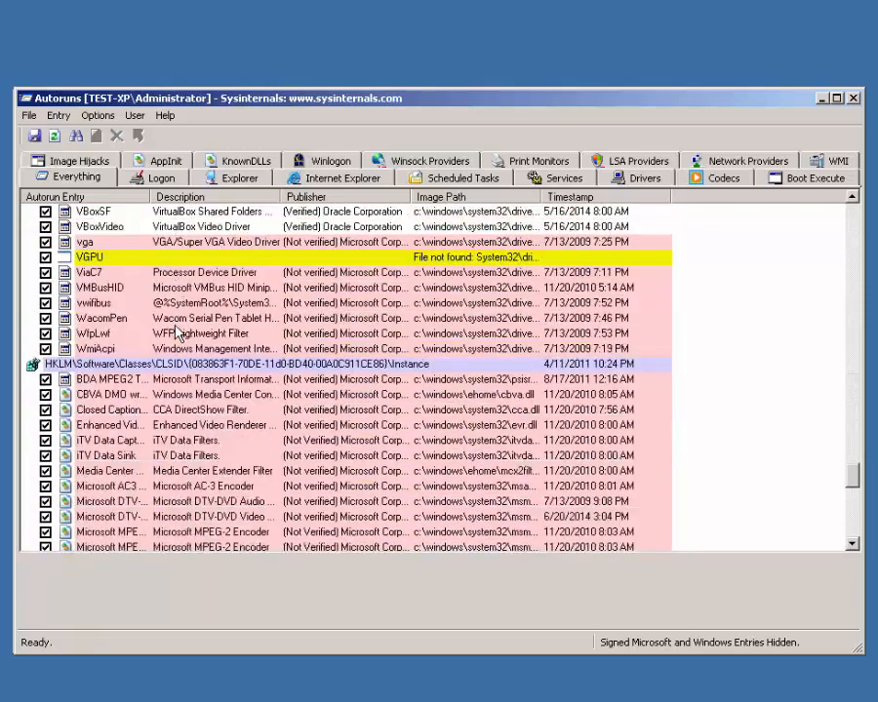
scroll(178, 334, "up", 20)
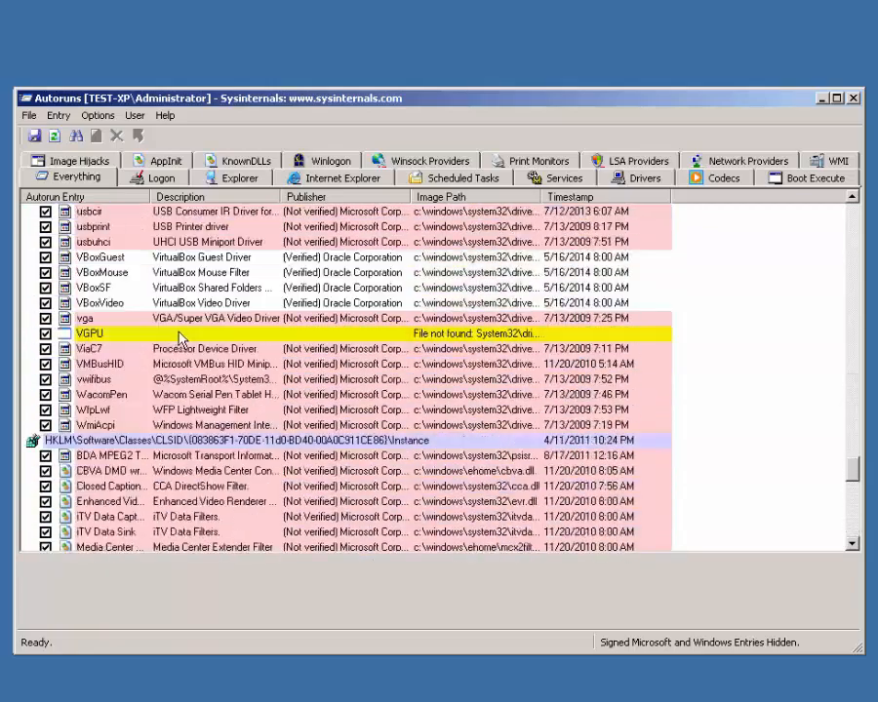
scroll(178, 334, "up", 20)
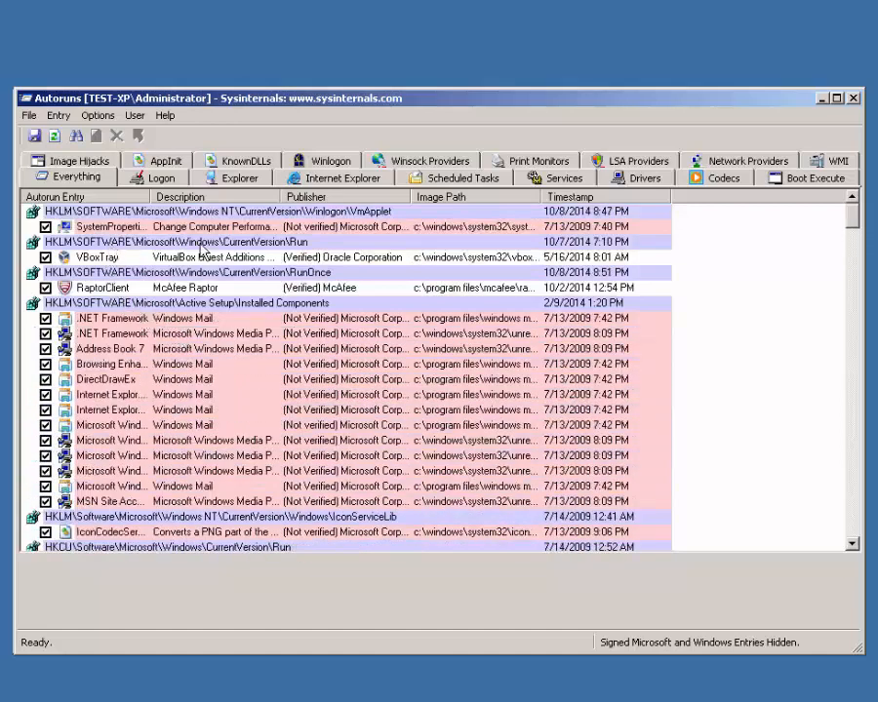
Step: Uncheck VBoxTray and RaptorClient under RunOnce, dismissing the resulting error
left_click(111, 274)
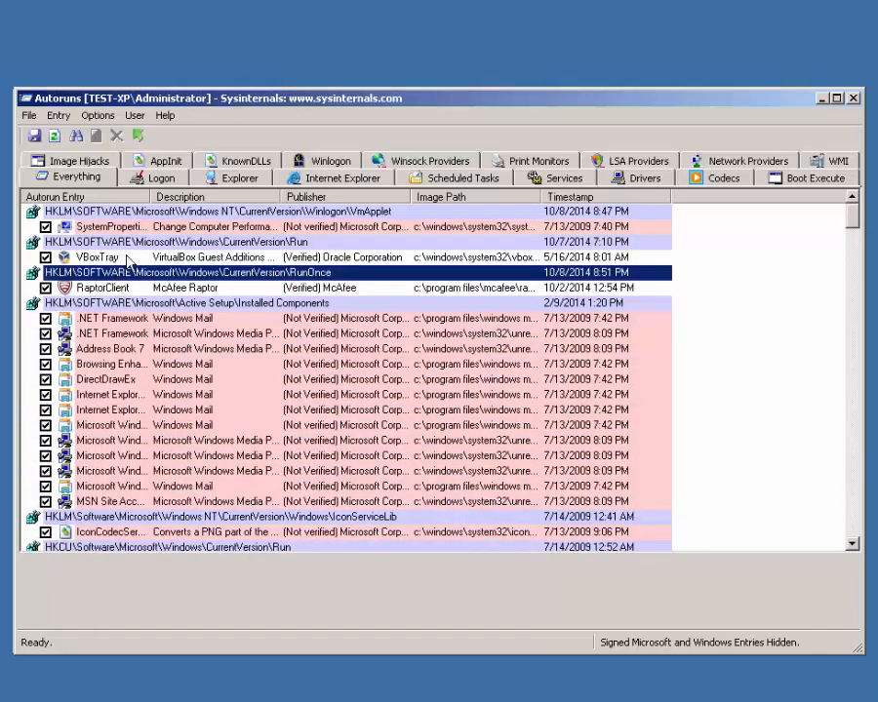
left_click(45, 257)
left_click(45, 287)
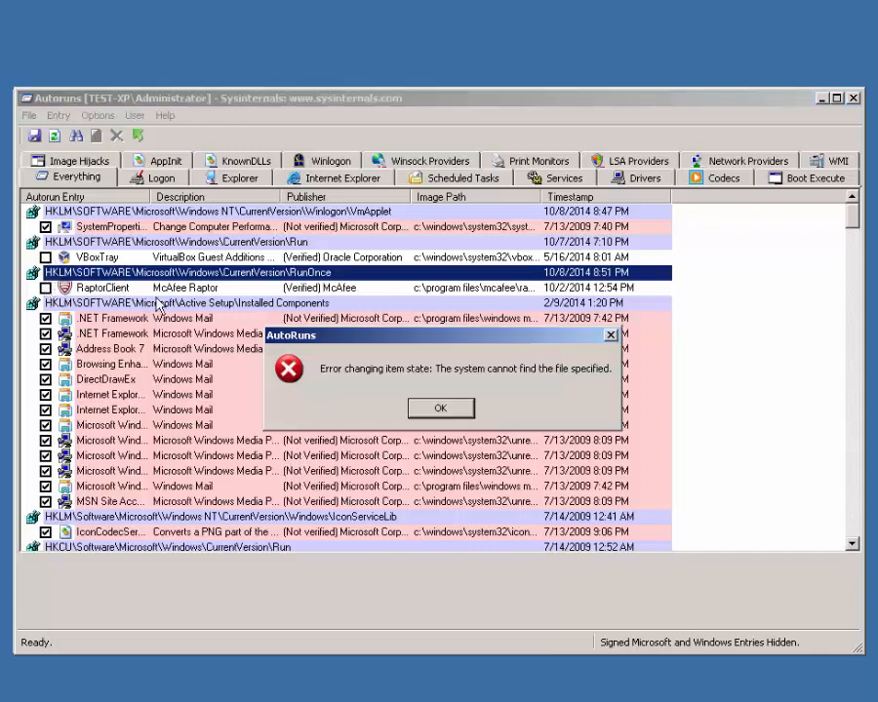
left_click(440, 410)
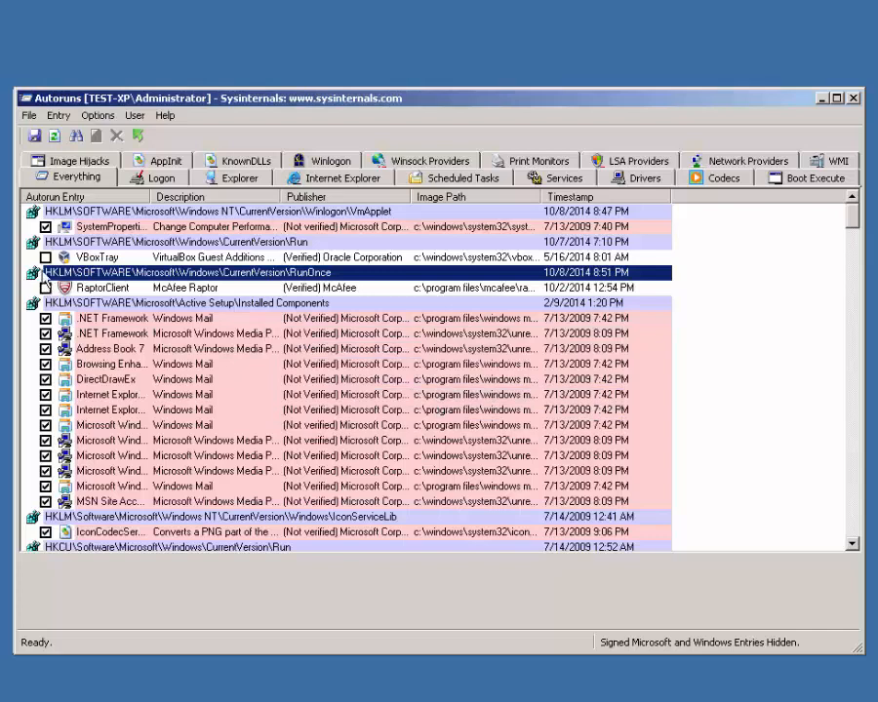
Step: Retry disabling RaptorClient, clearing each 'Error changing item state' file-not-found dialog
left_click(45, 286)
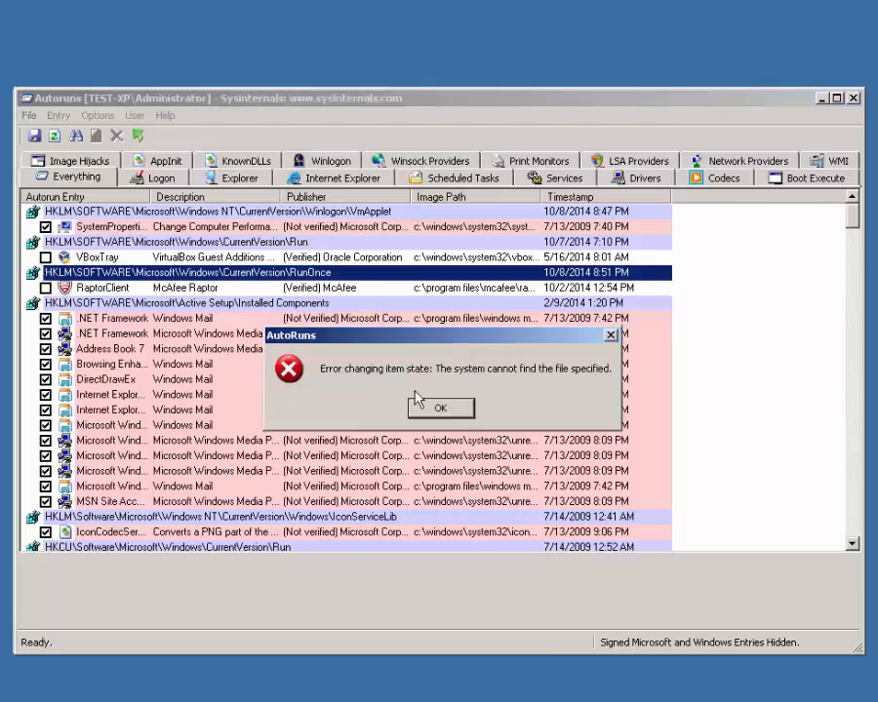
left_click(448, 413)
left_click(446, 408)
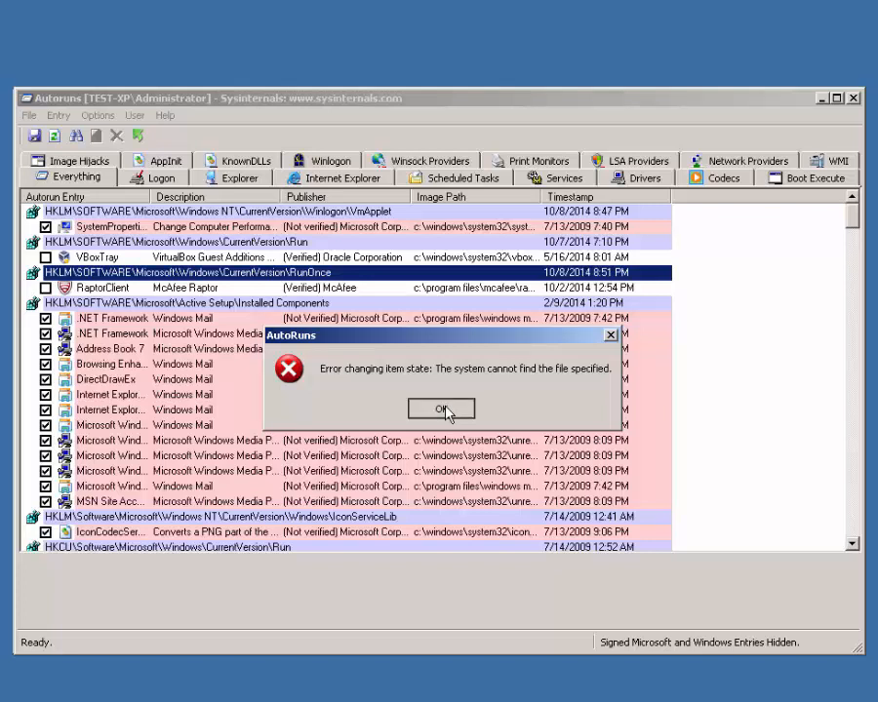
left_click(446, 410)
left_click(45, 289)
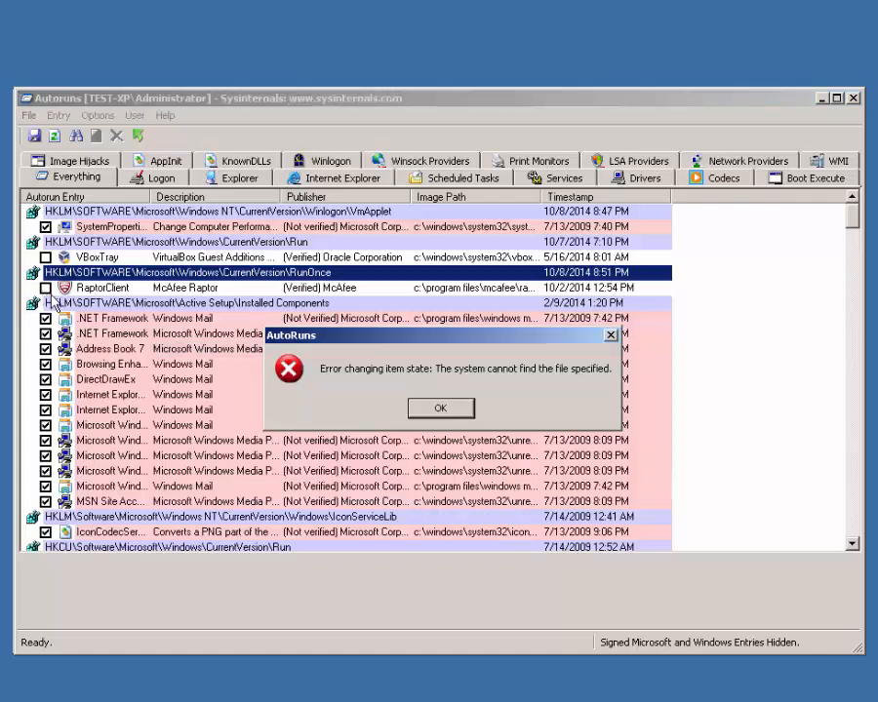
left_click(420, 408)
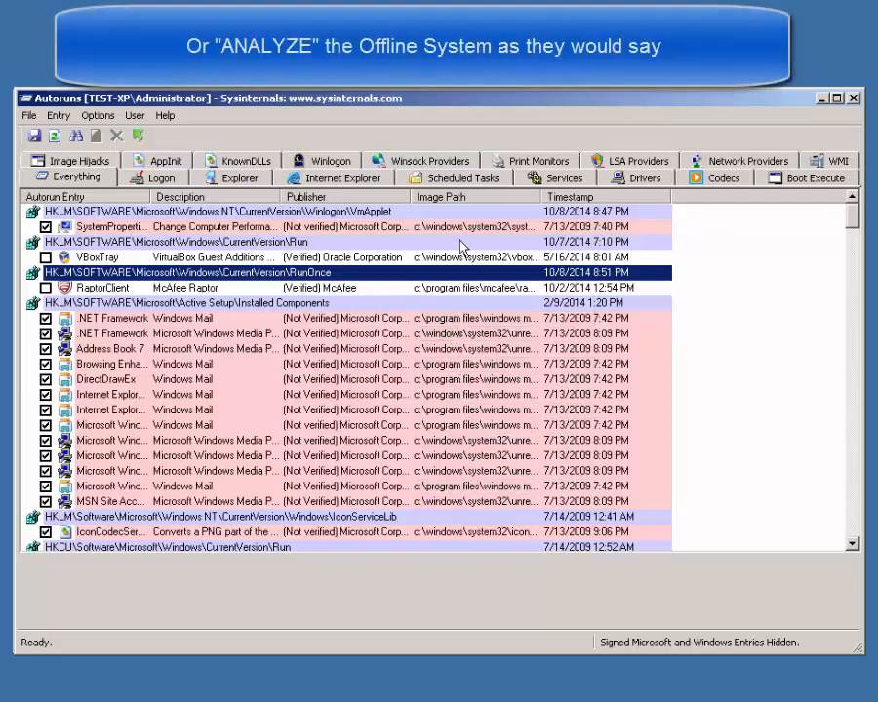
scroll(716, 273, "down", 1)
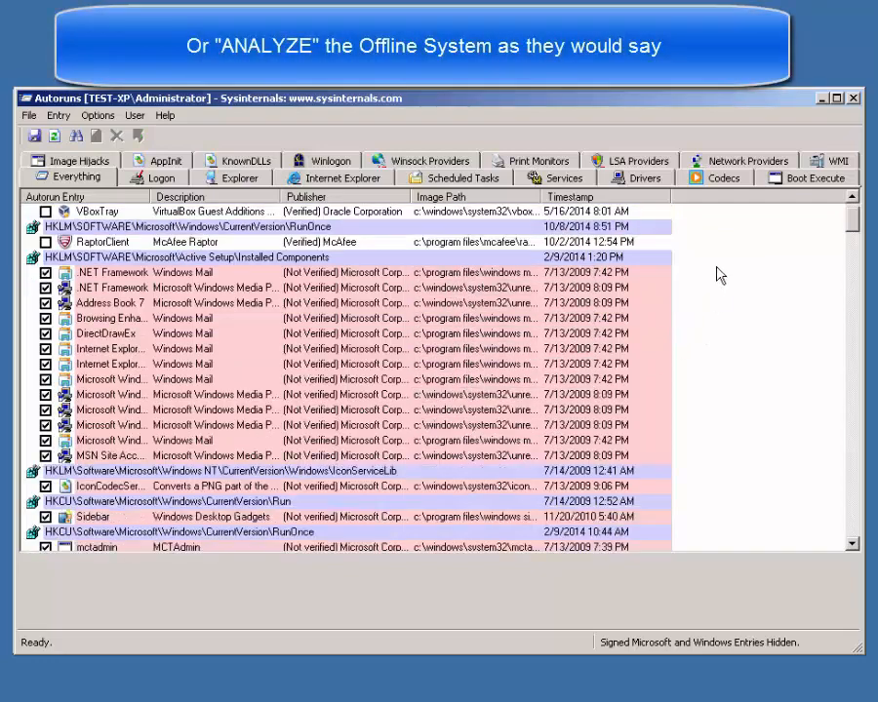
scroll(716, 273, "down", 20)
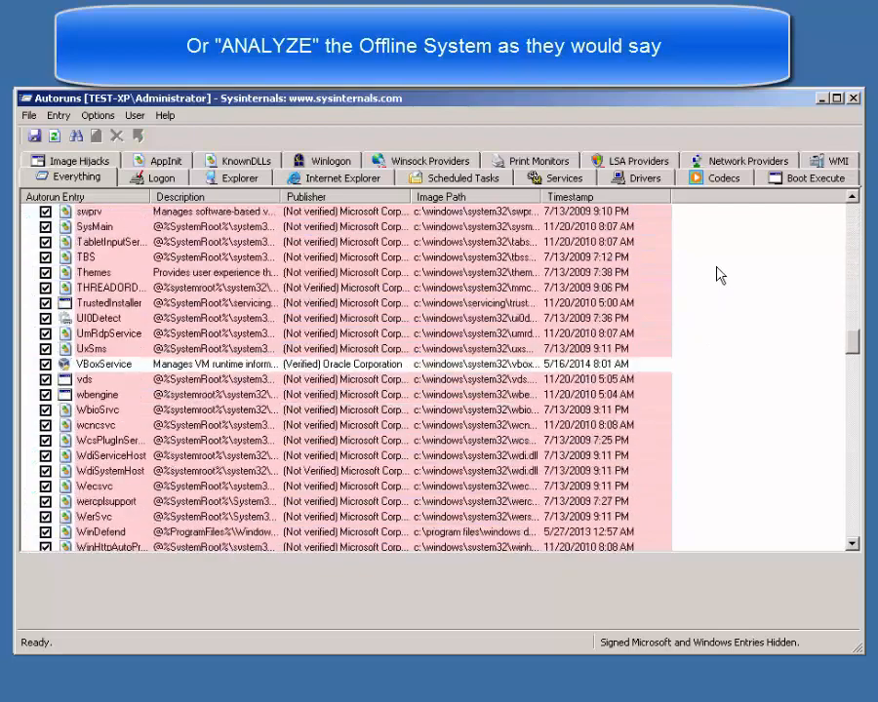
scroll(718, 274, "down", 17)
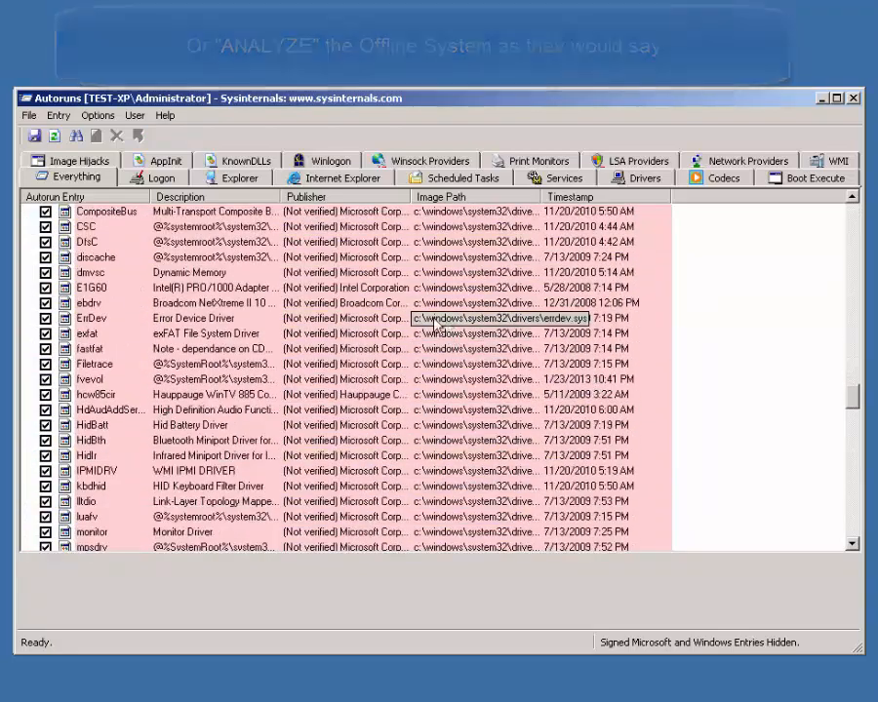
scroll(348, 400, "down", 11)
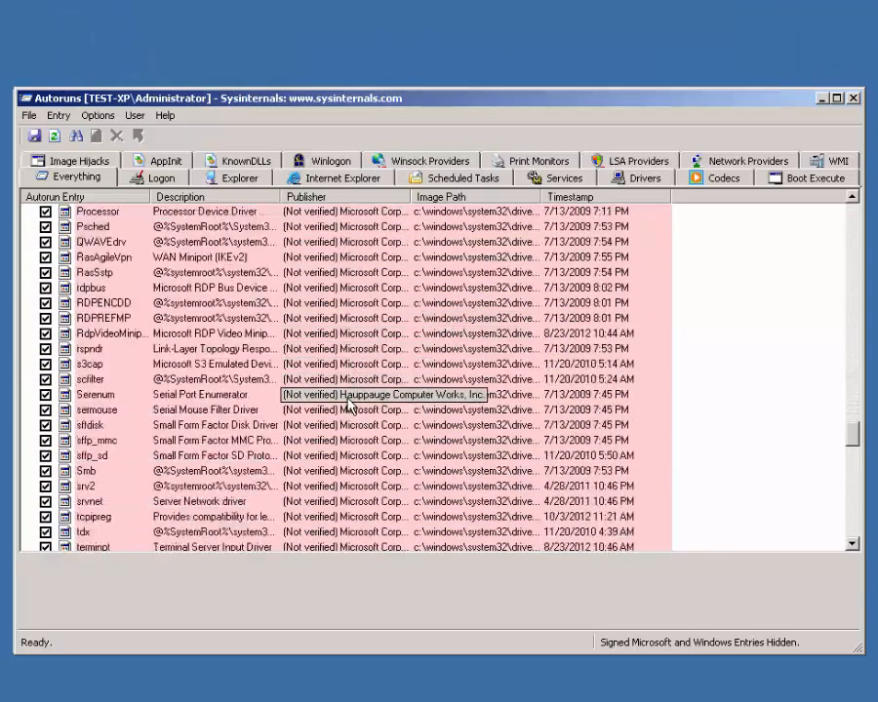
scroll(348, 407, "down", 13)
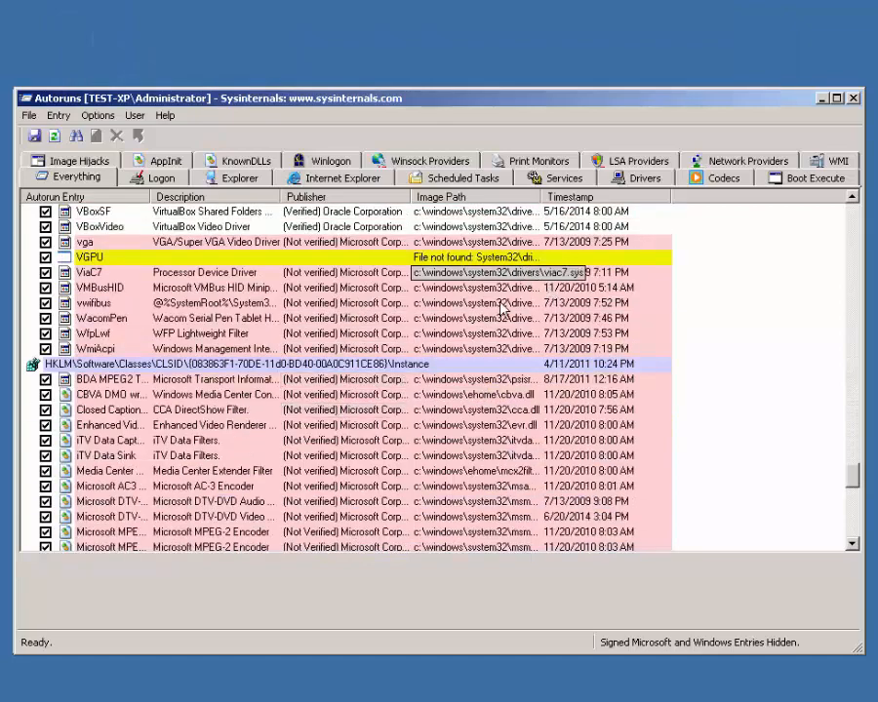
scroll(785, 369, "up", 8)
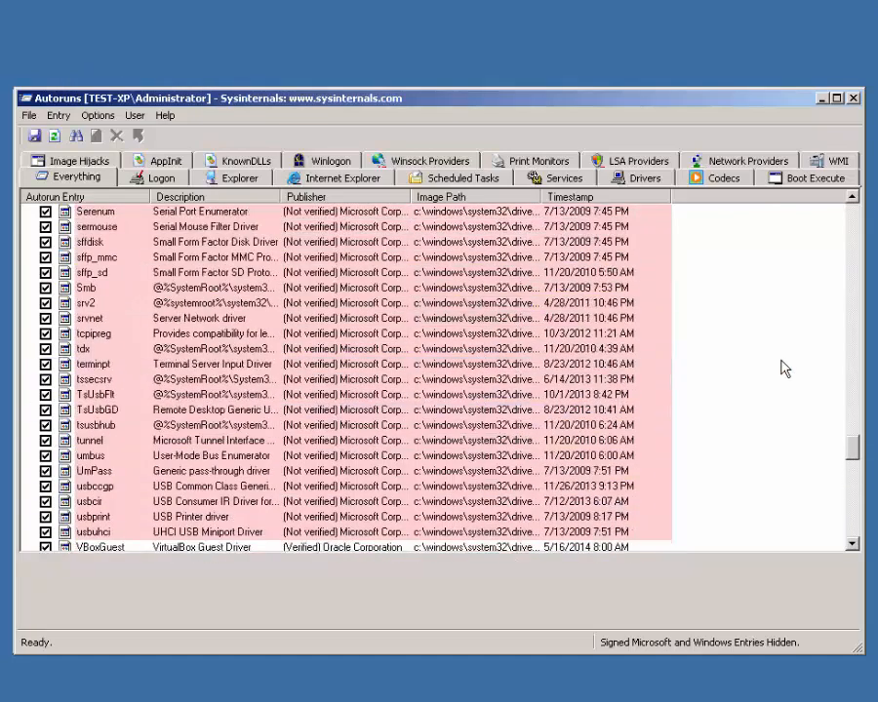
scroll(785, 369, "up", 20)
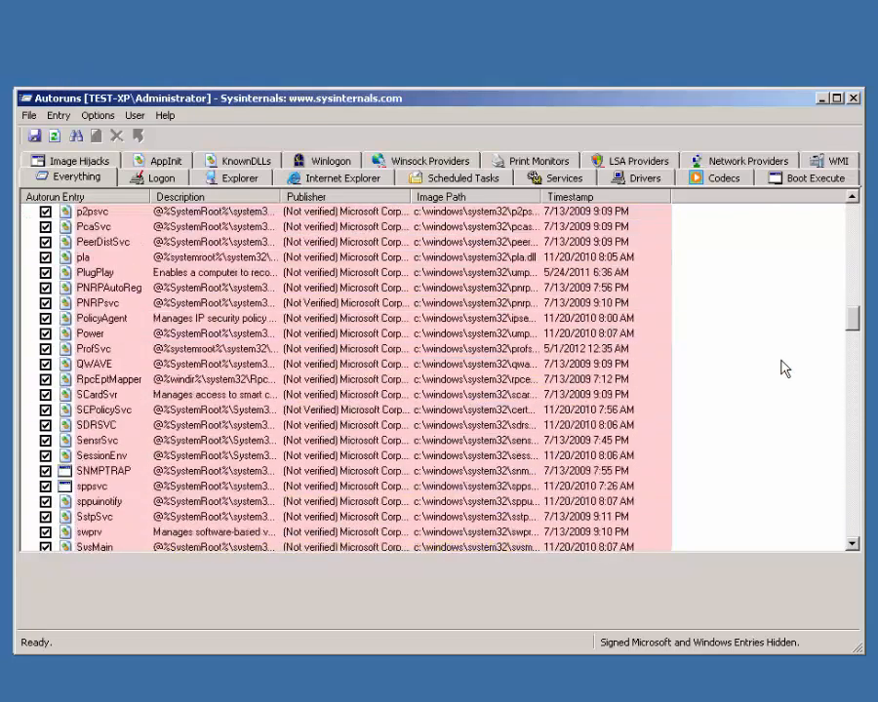
scroll(786, 369, "up", 20)
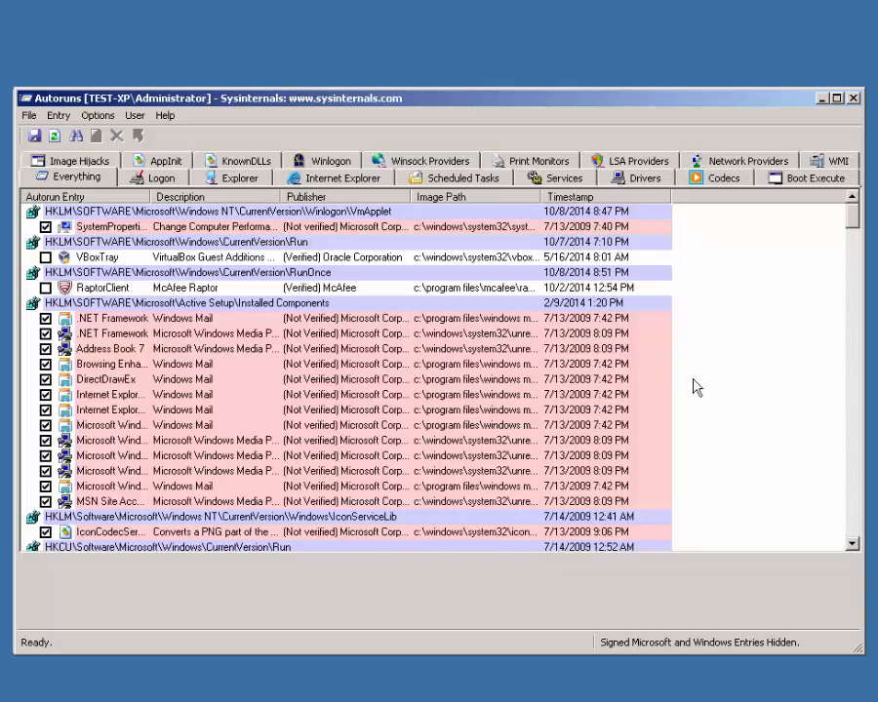
Step: Close Autoruns, visit Offline Operations, then go back to d7II's Malware Removal tab
left_click(854, 99)
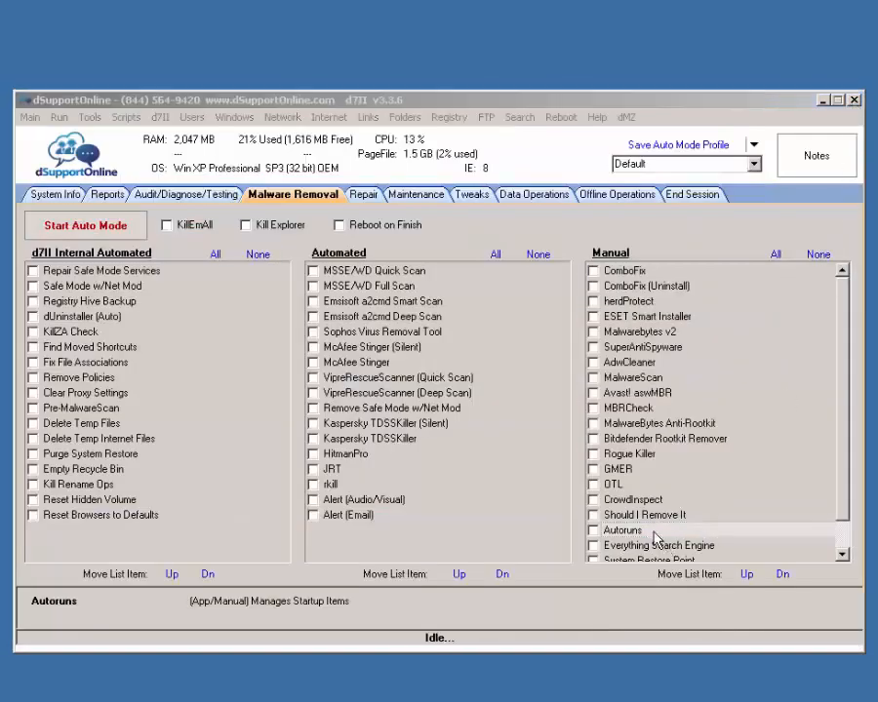
left_click(592, 195)
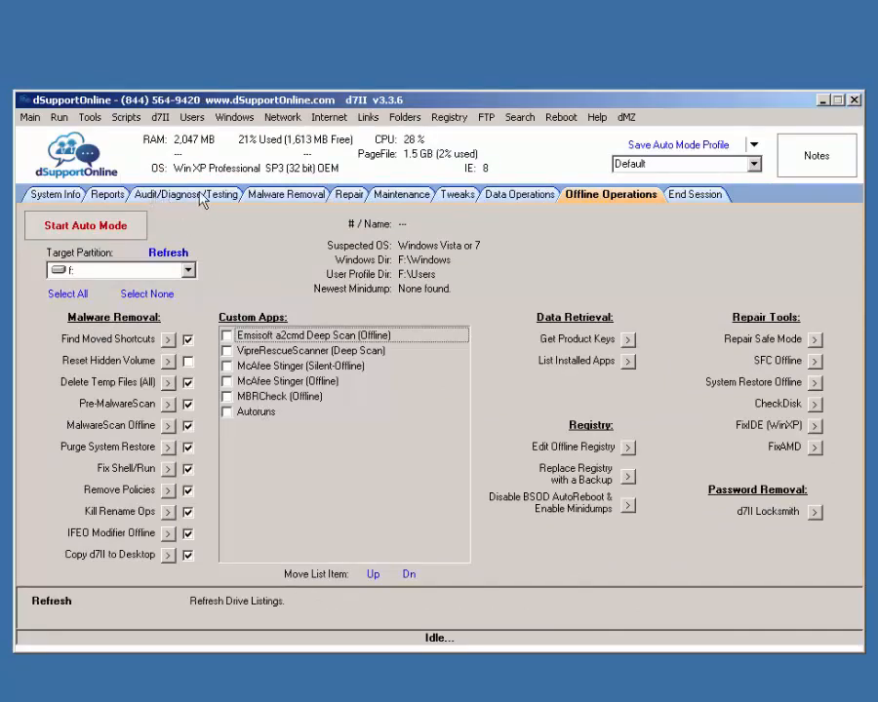
left_click(276, 199)
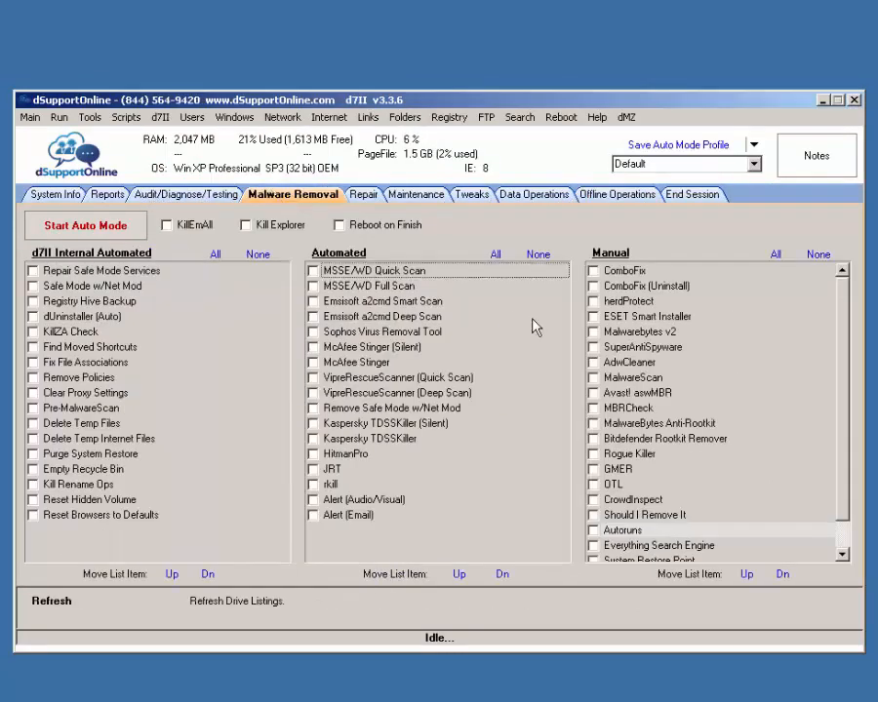